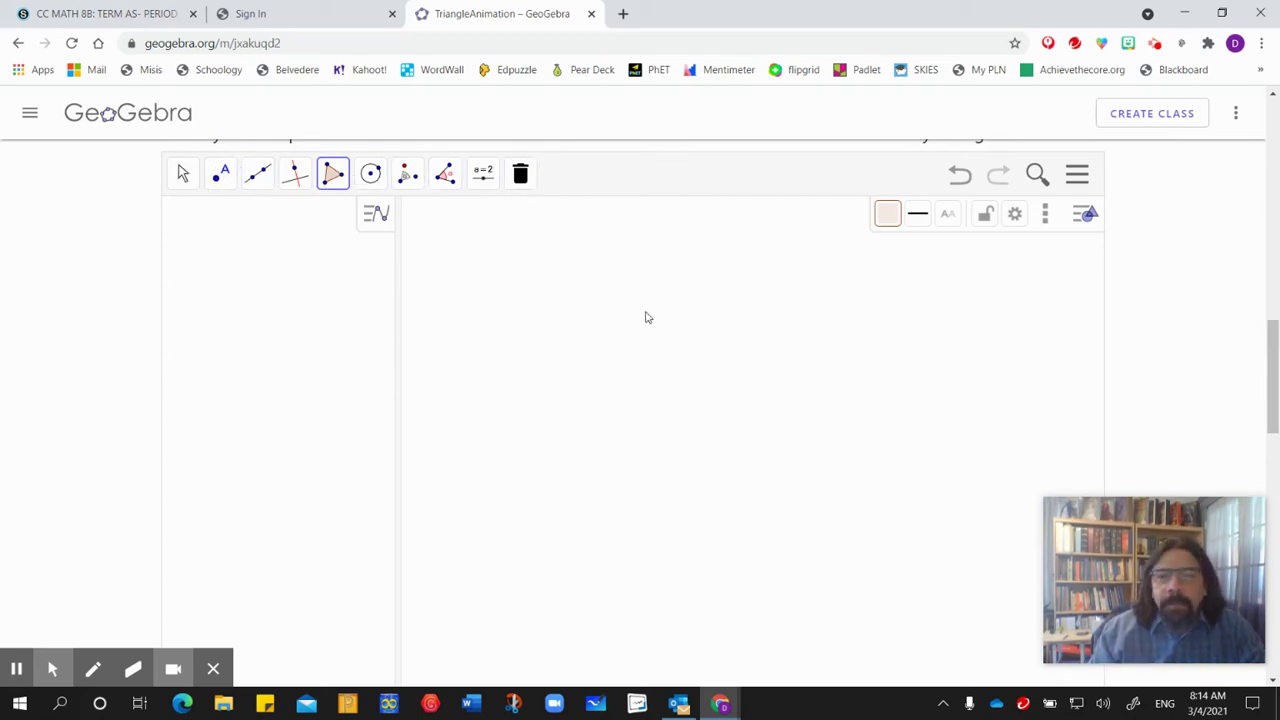
Draw a regular triangle poly1 with 3 vertices A, B and C using the Regular Polygon tool.
left_click(334, 174)
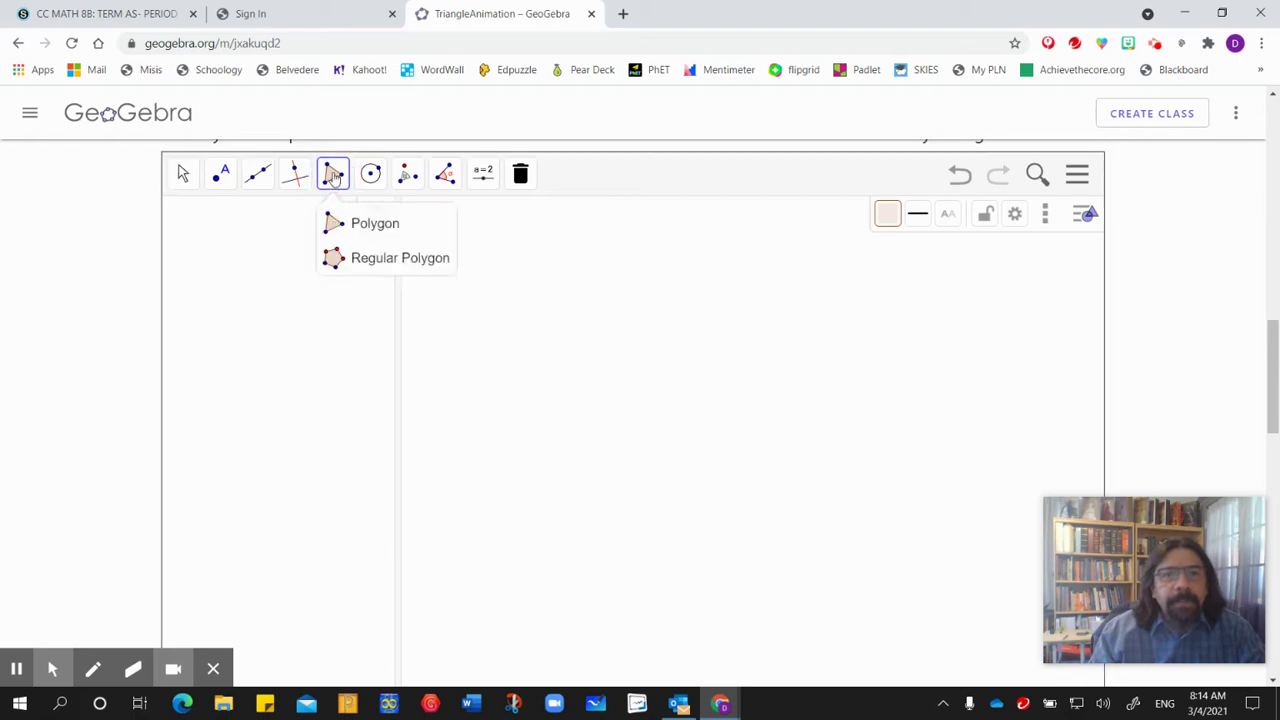
left_click(362, 260)
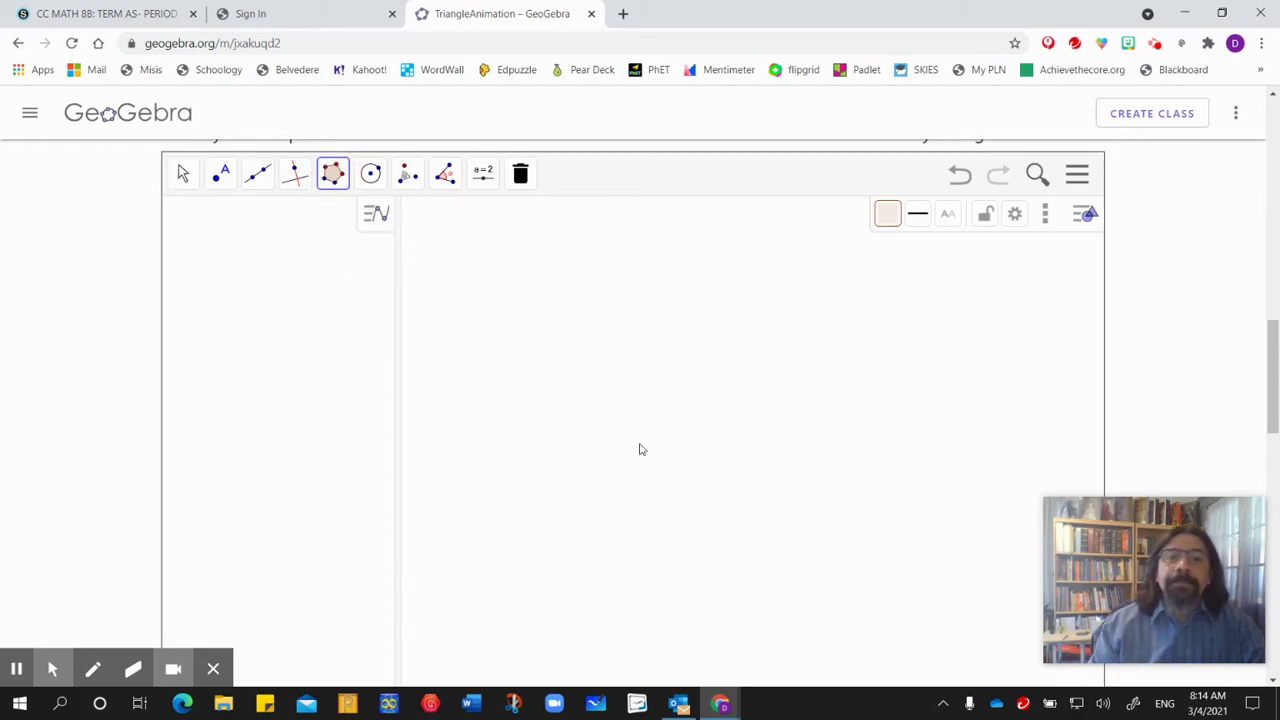
left_click(603, 509)
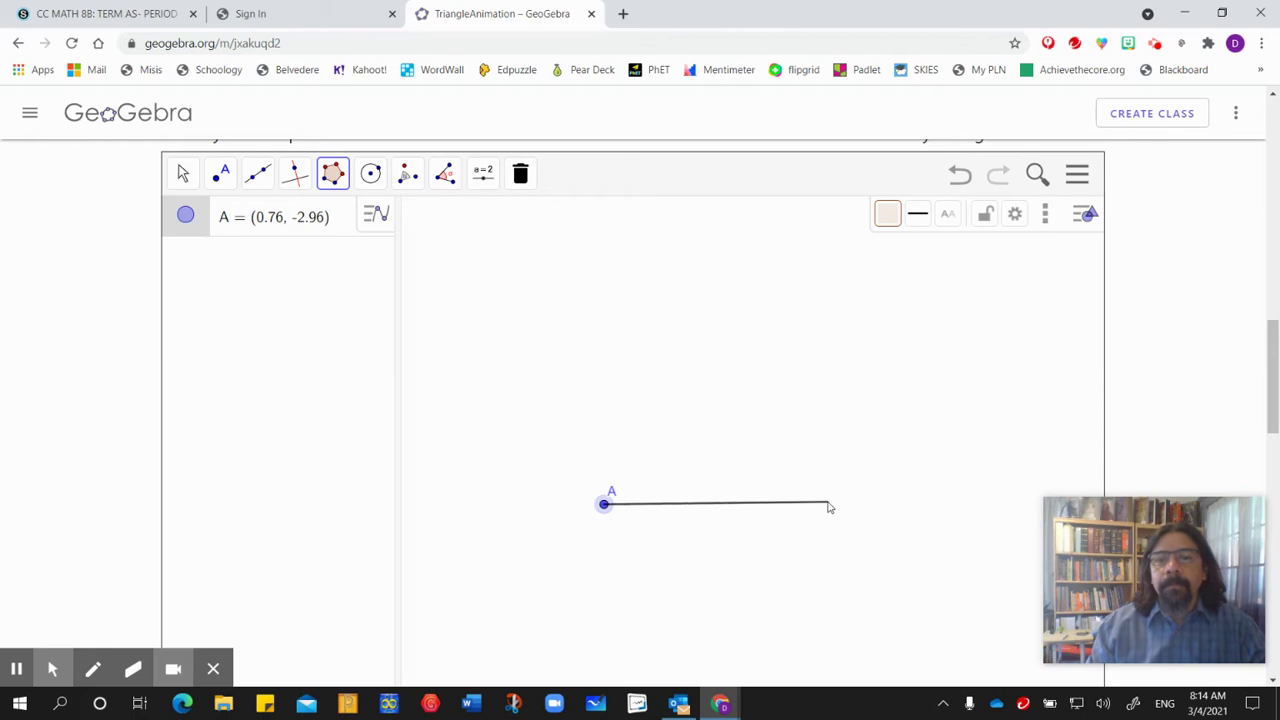
left_click(829, 509)
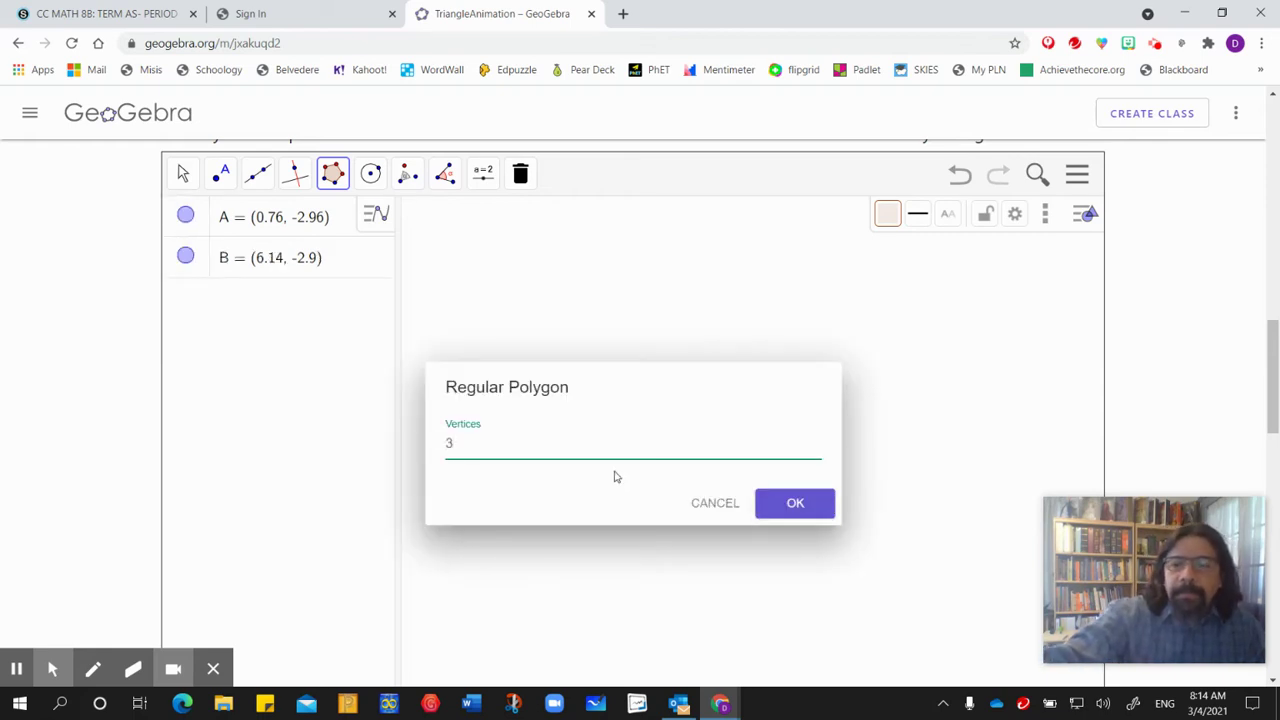
key("Return")
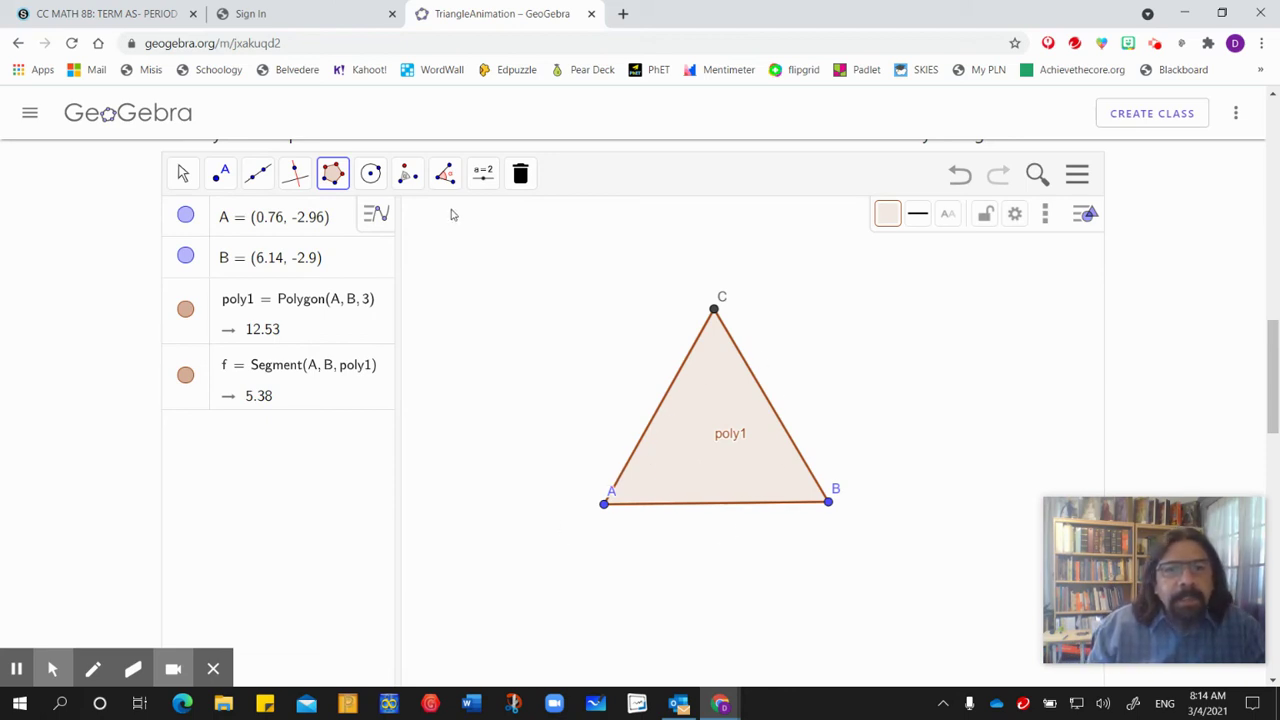
Mark midpoints D on side AC, E on side BC and F on side AB.
left_click(222, 174)
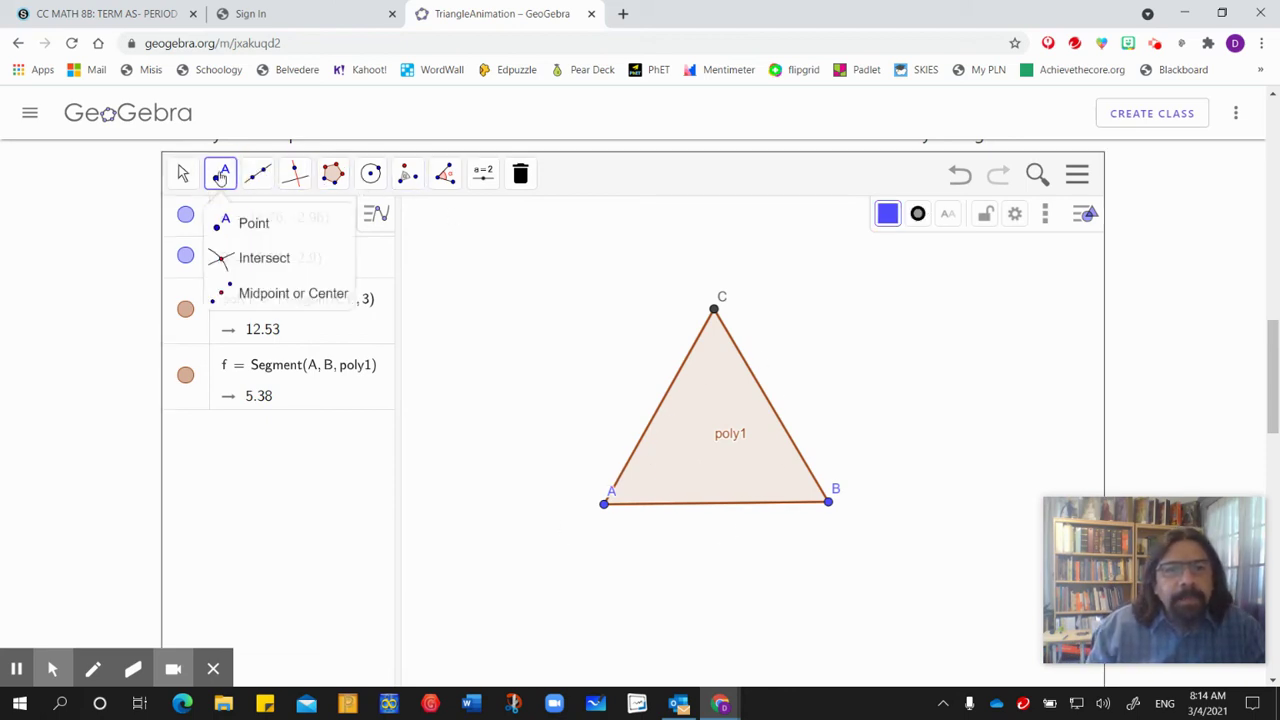
left_click(277, 301)
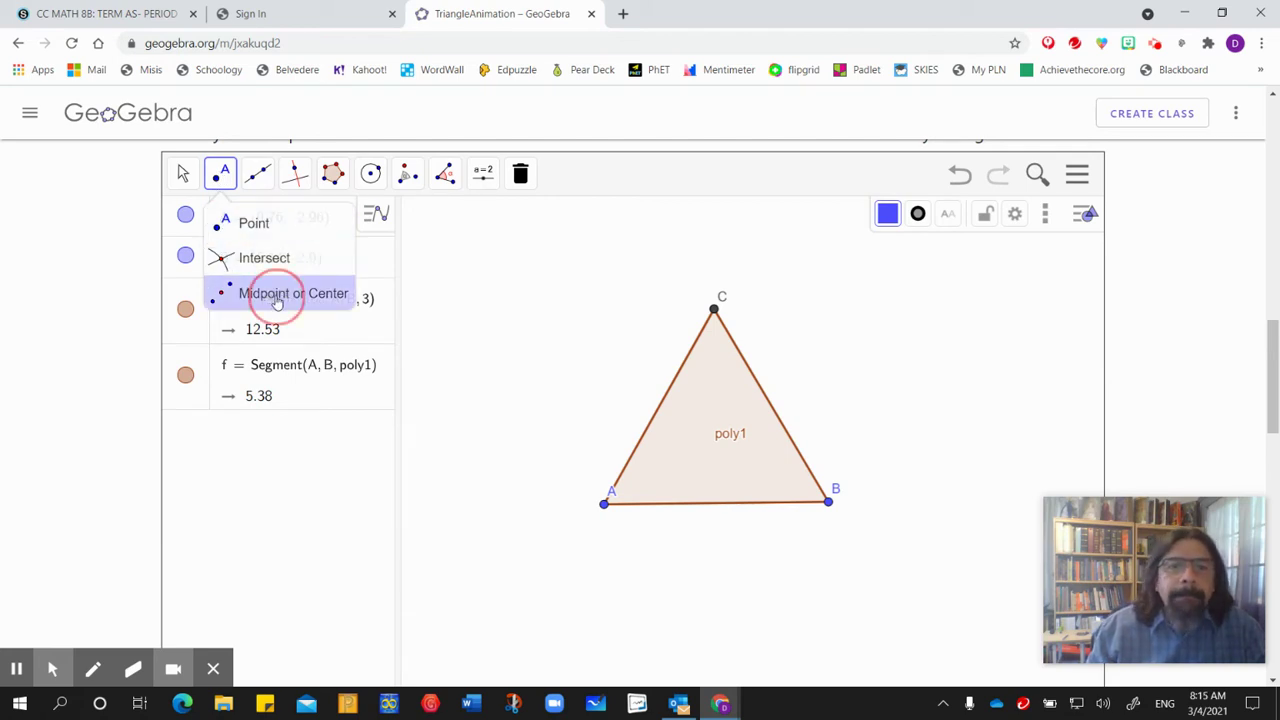
left_click(666, 403)
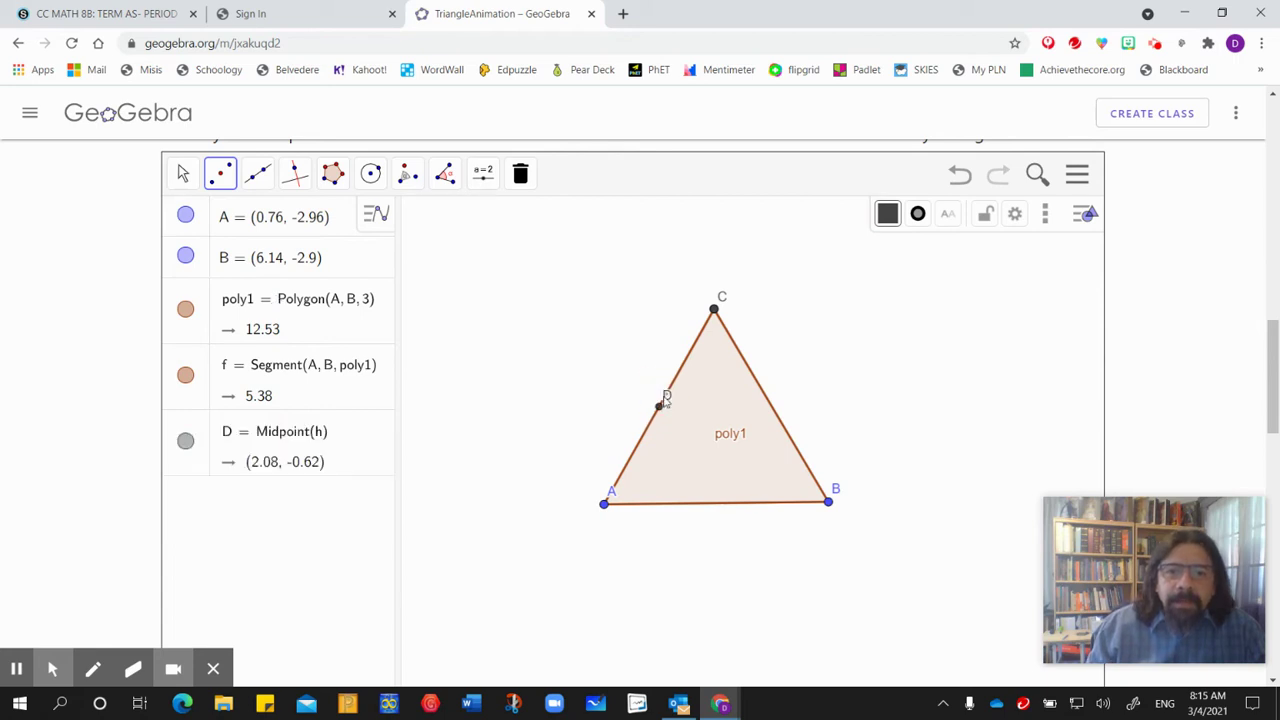
left_click(735, 346)
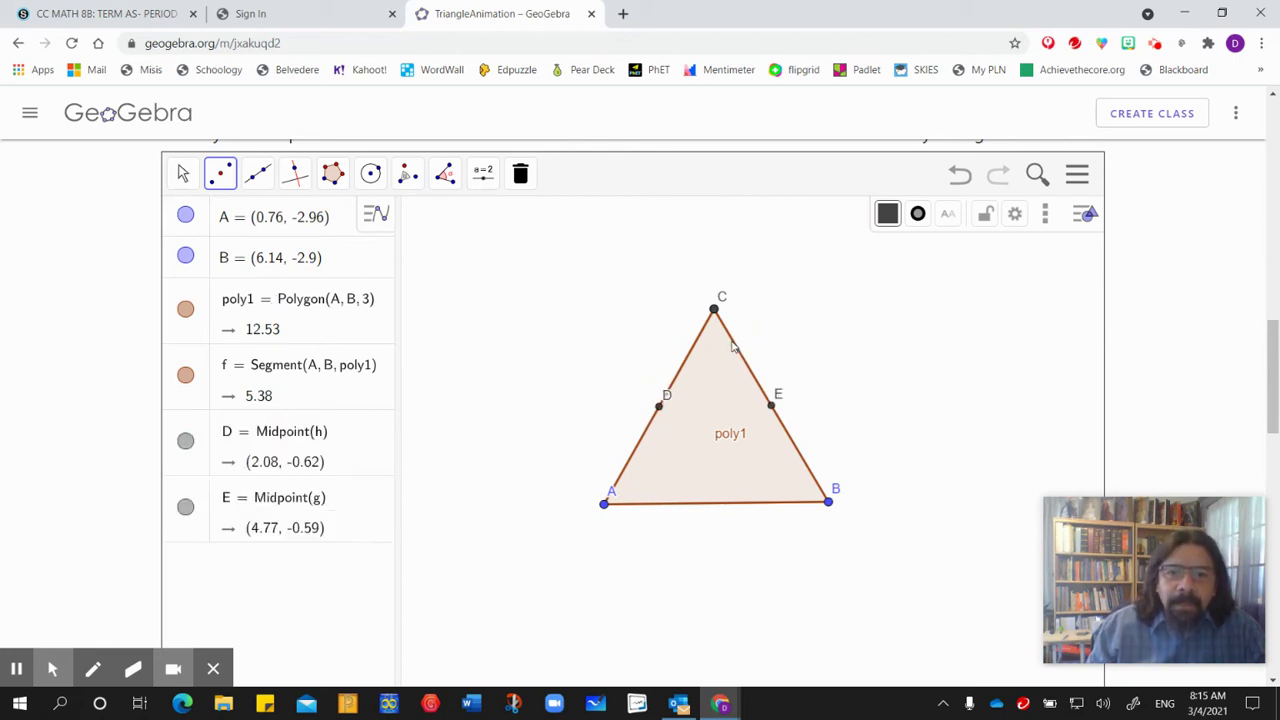
left_click(670, 506)
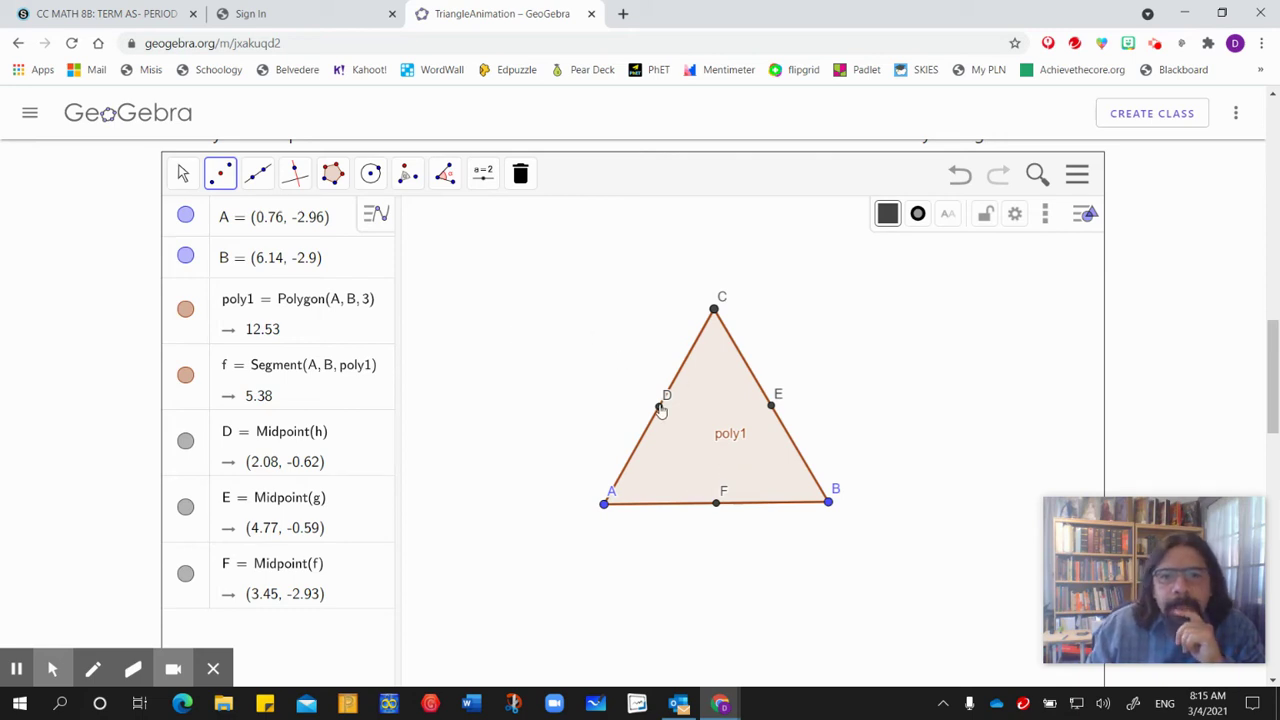
Draw segment i from vertex C to midpoint E and segment j from E to vertex B.
left_click(257, 173)
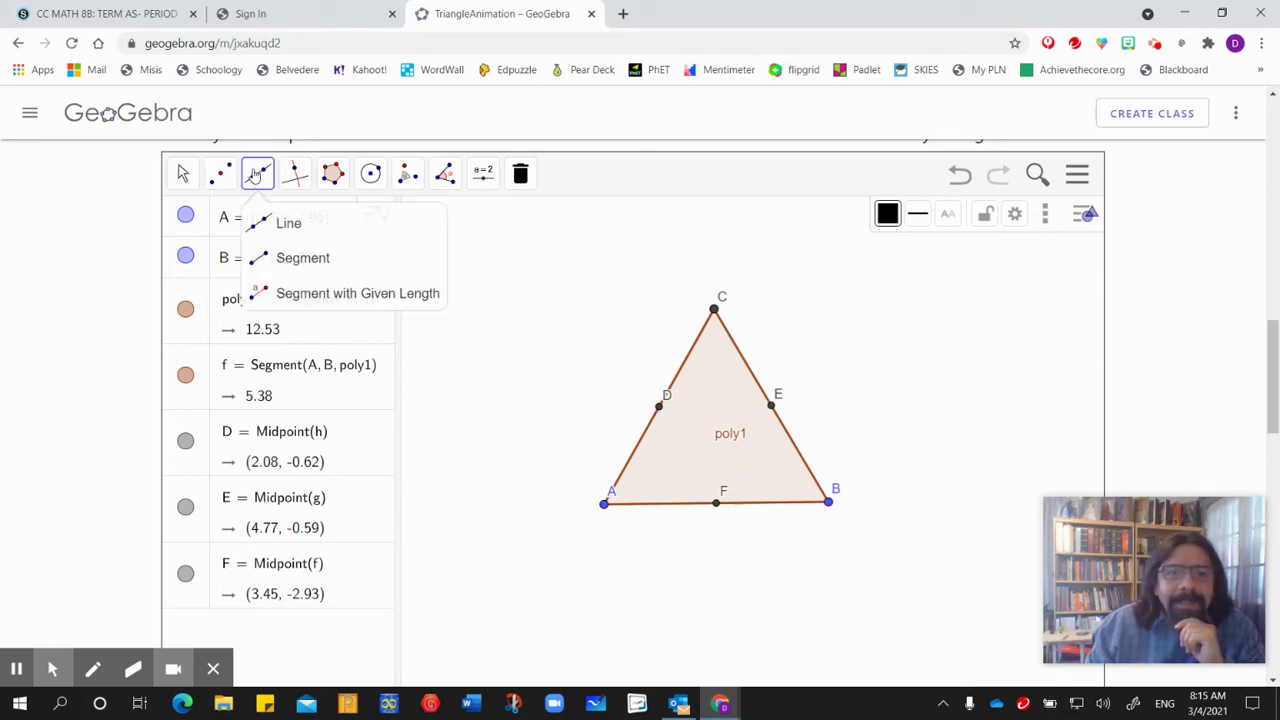
left_click(279, 258)
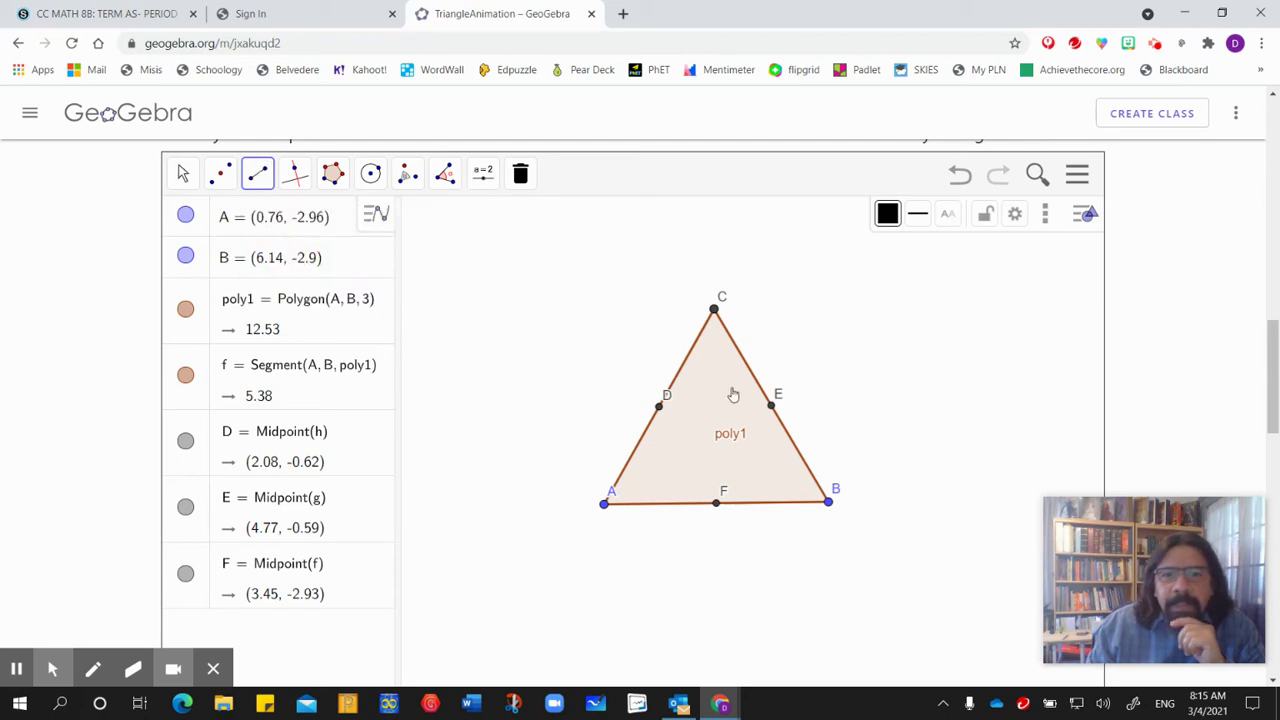
left_click(735, 341)
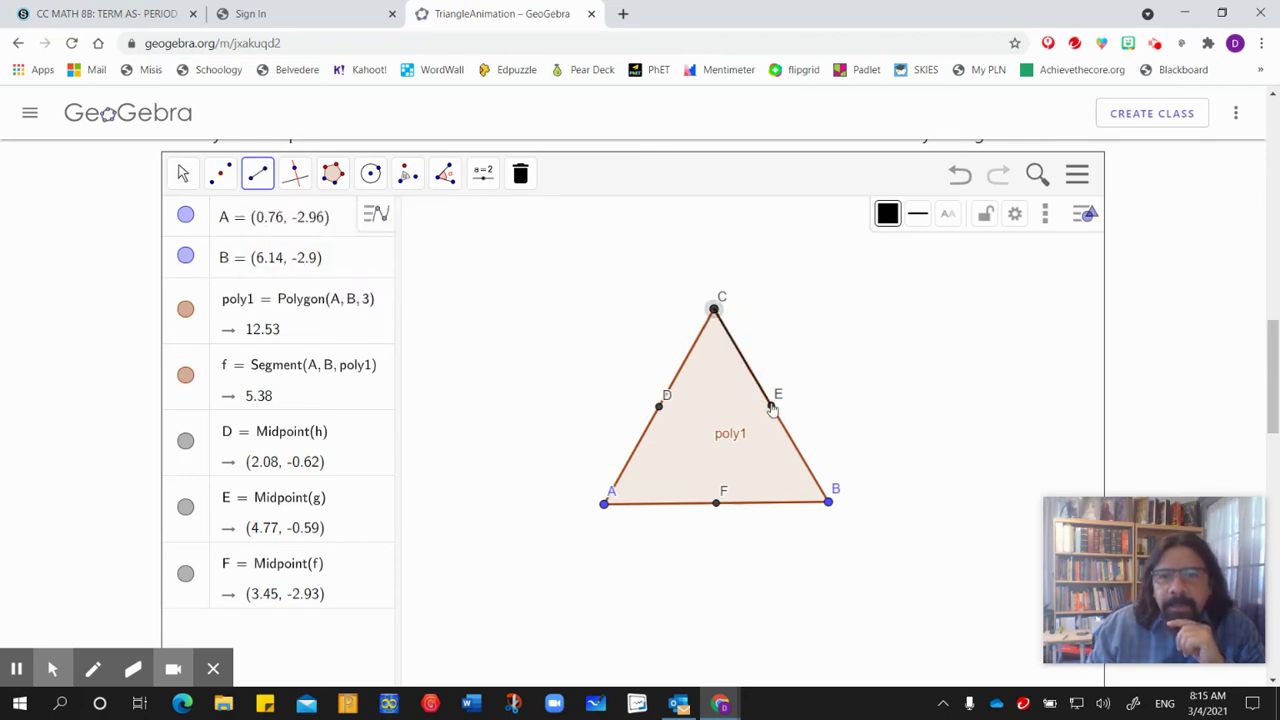
left_click(772, 407)
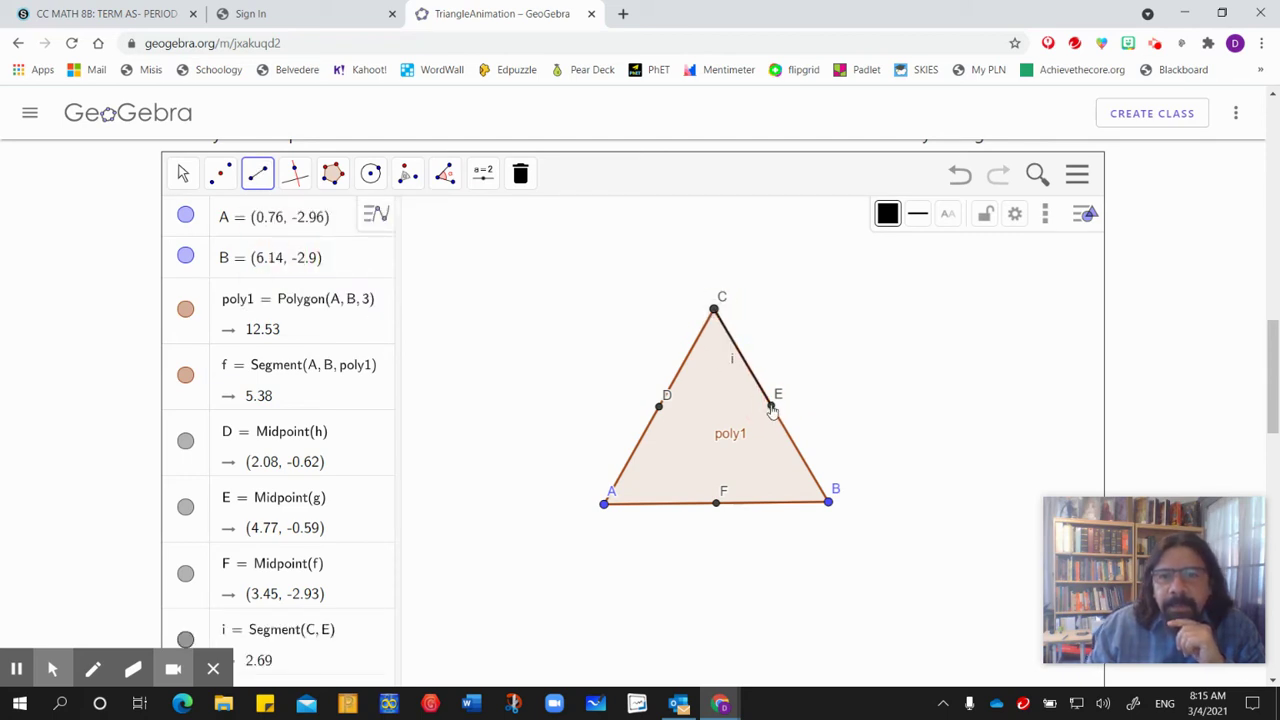
left_click(831, 505)
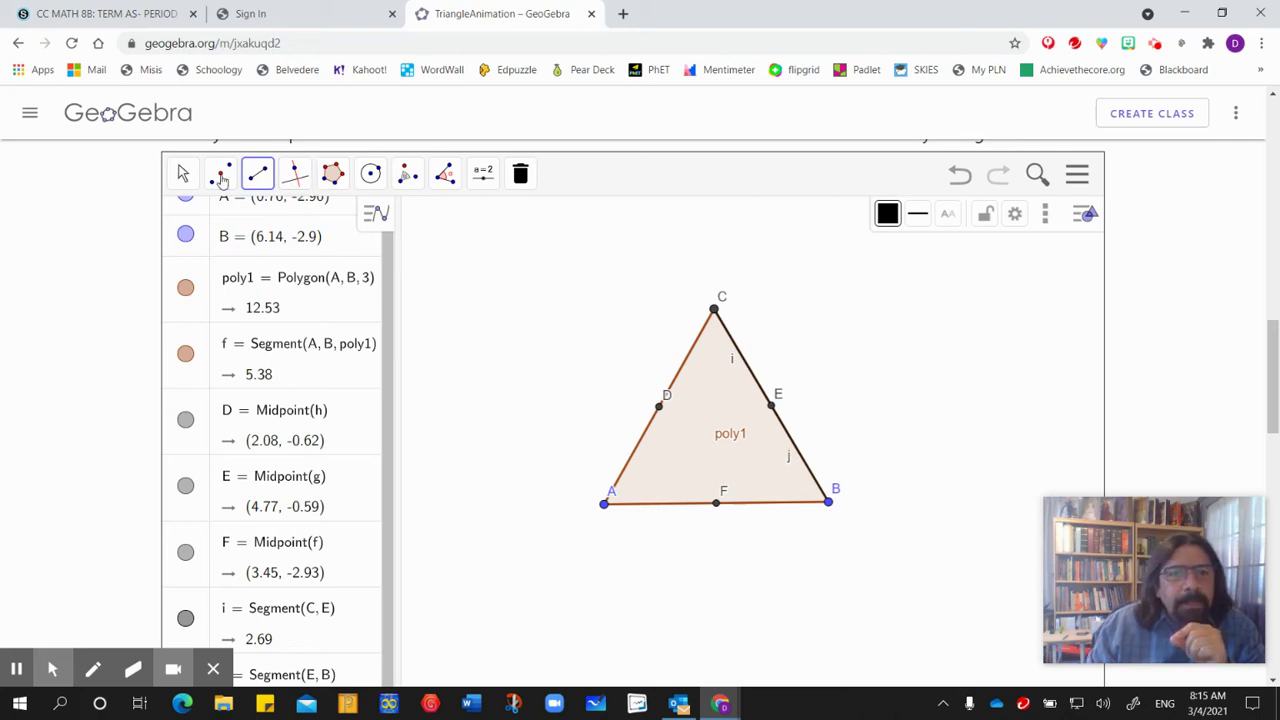
left_click(182, 174)
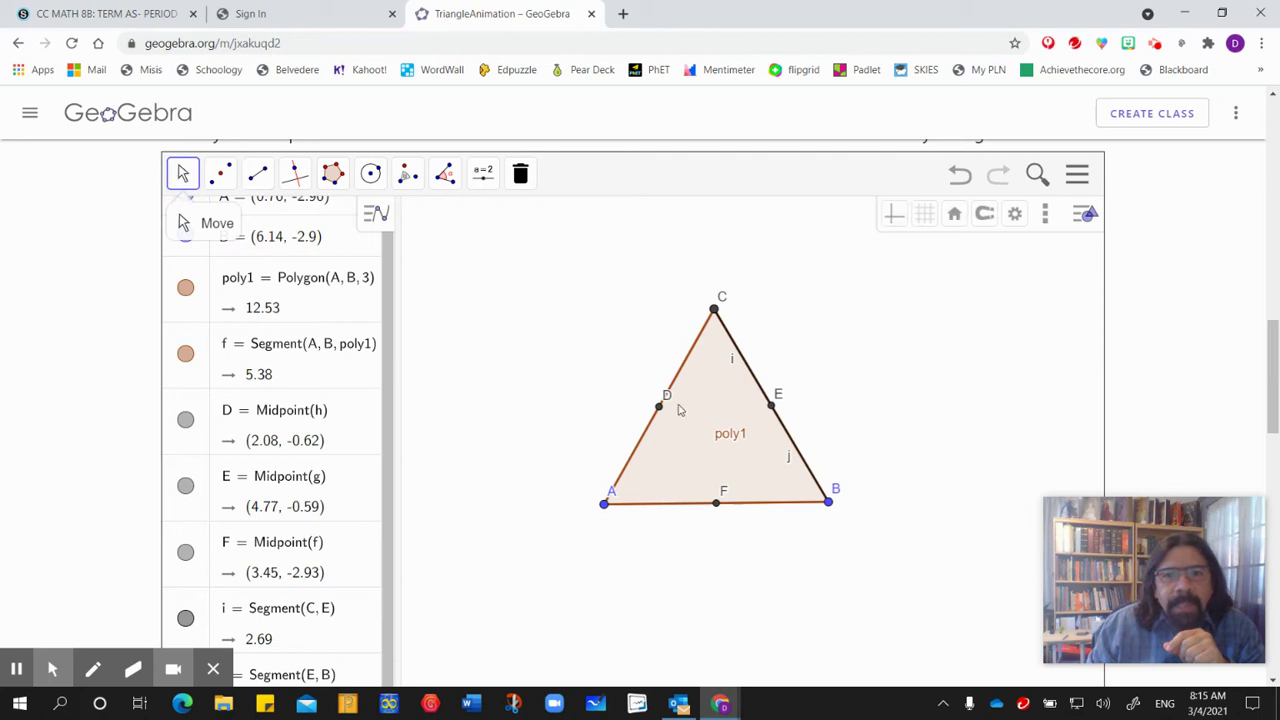
Hide triangle poly1, then mark midpoint G of segment CE and midpoint H of segment EB.
left_click(714, 420)
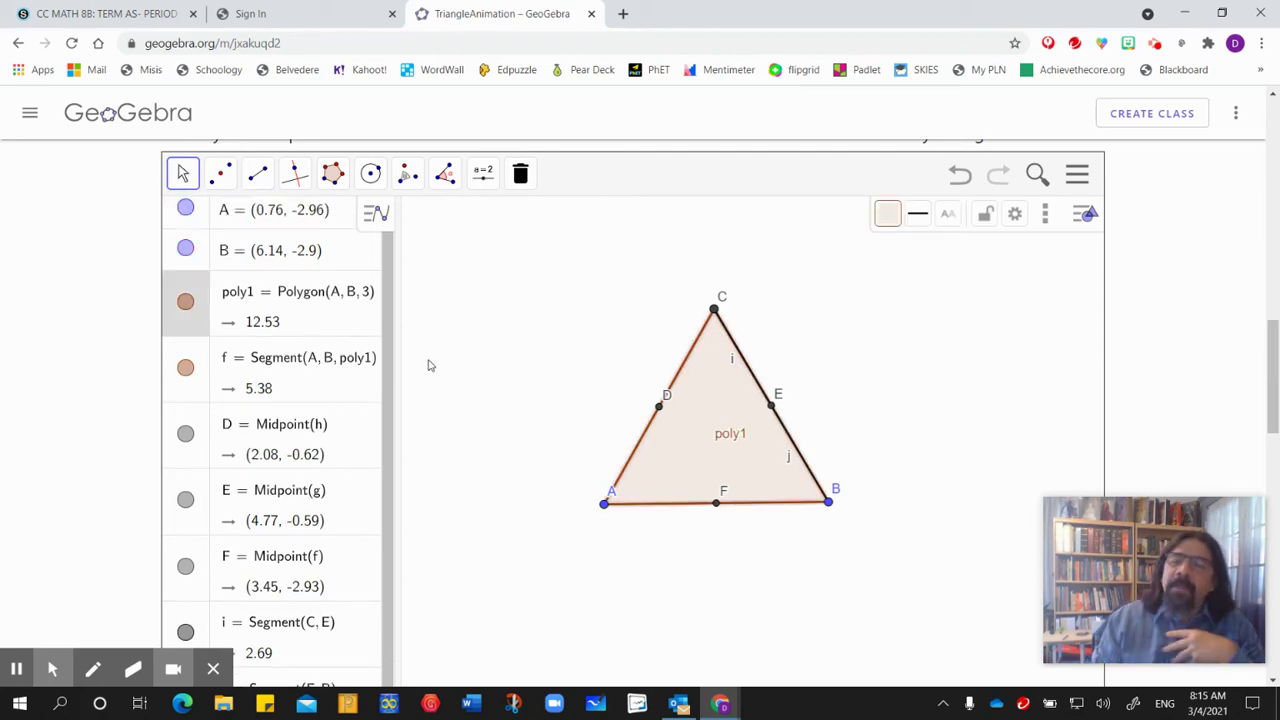
left_click(185, 304)
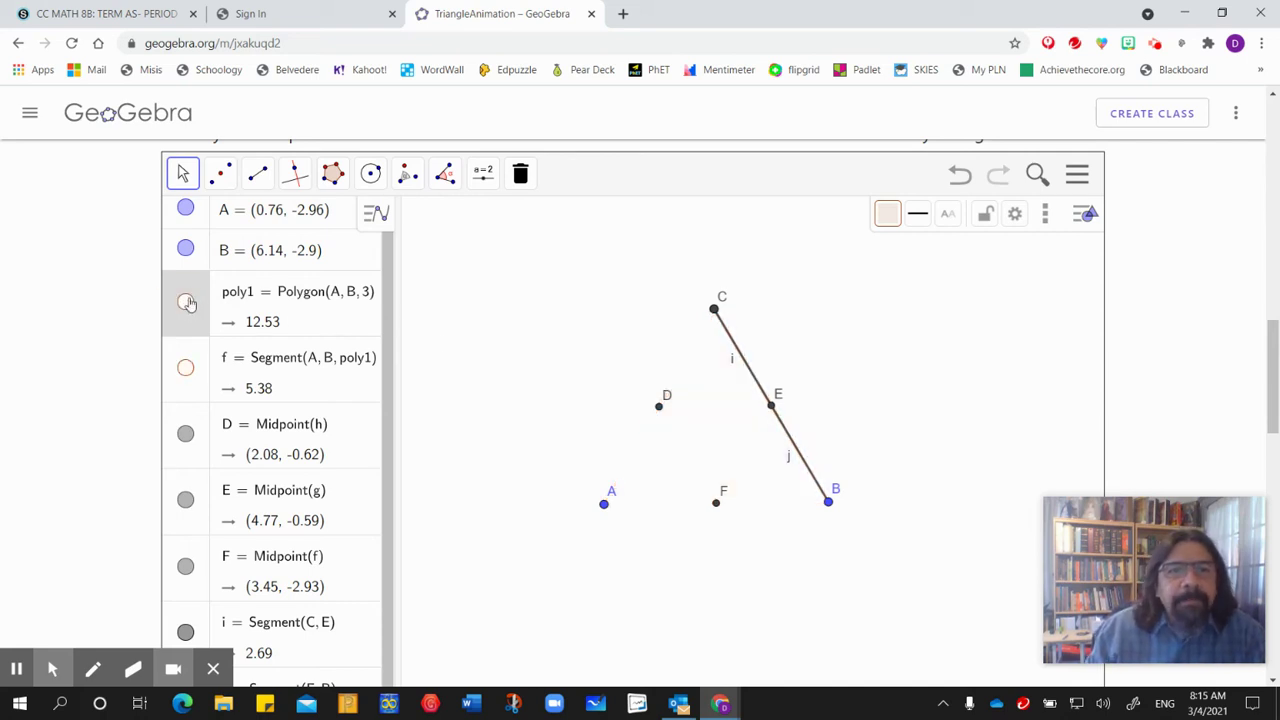
left_click(221, 176)
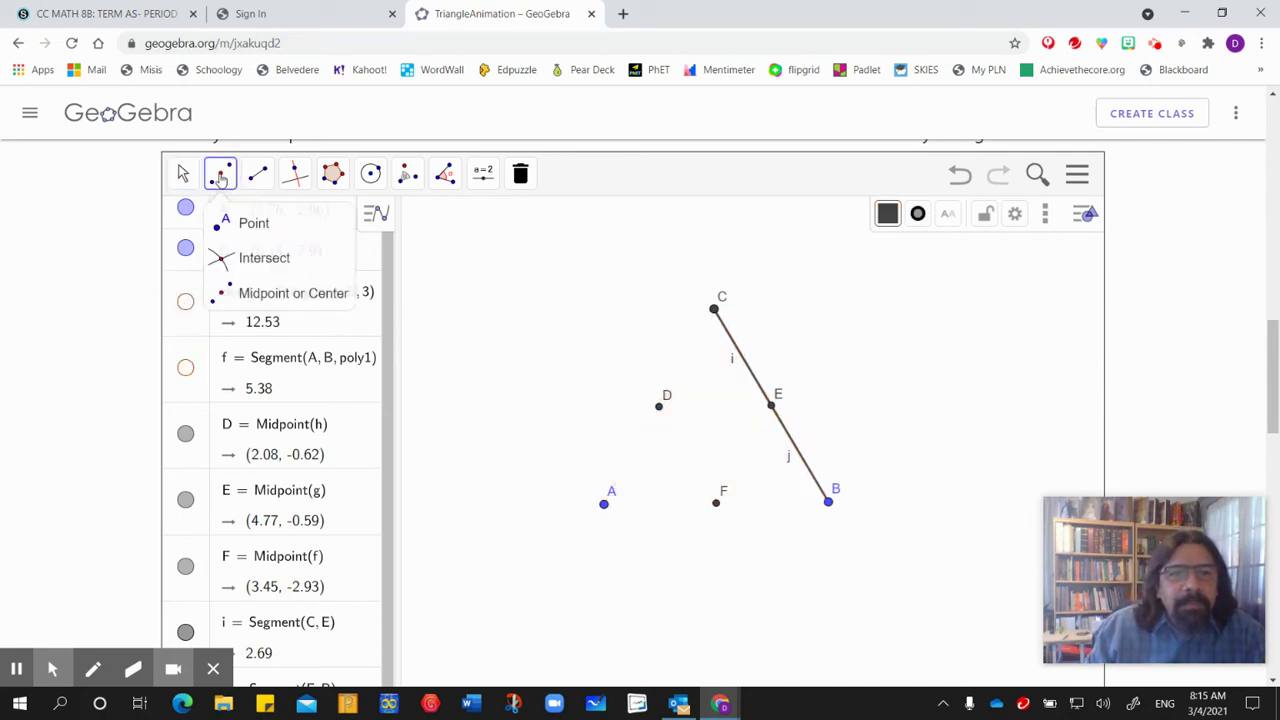
left_click(735, 347)
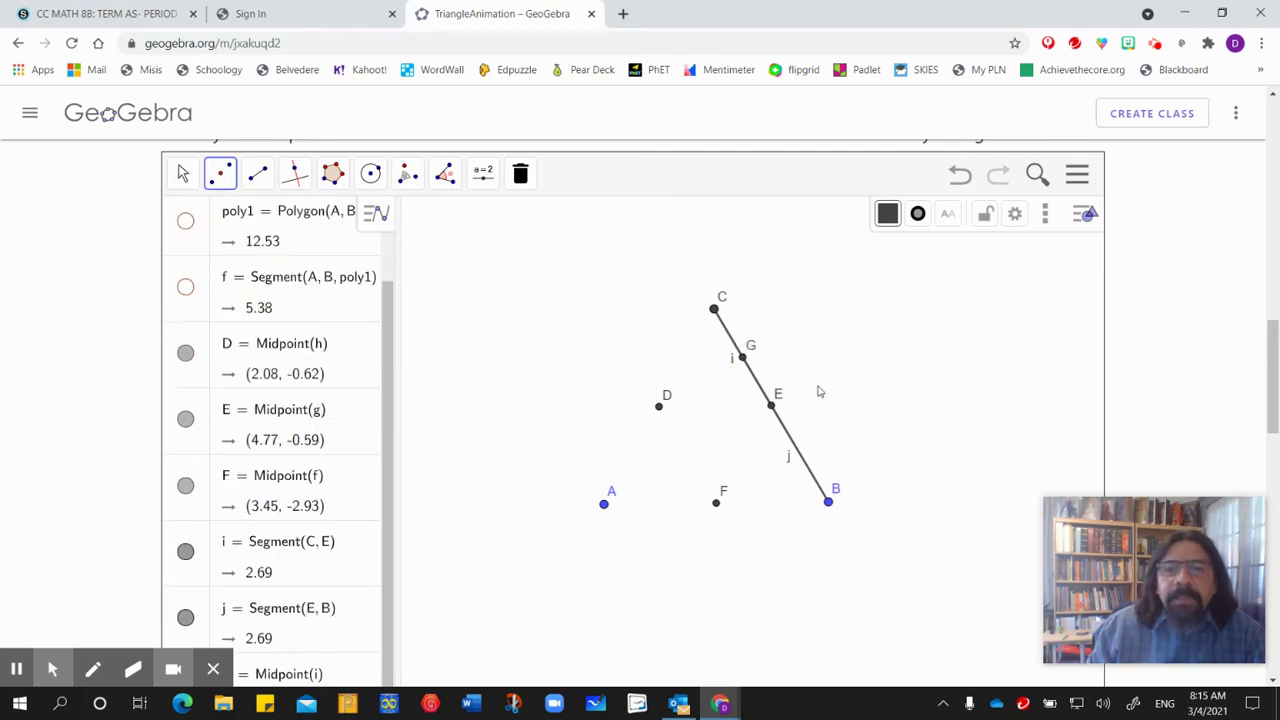
left_click(798, 454)
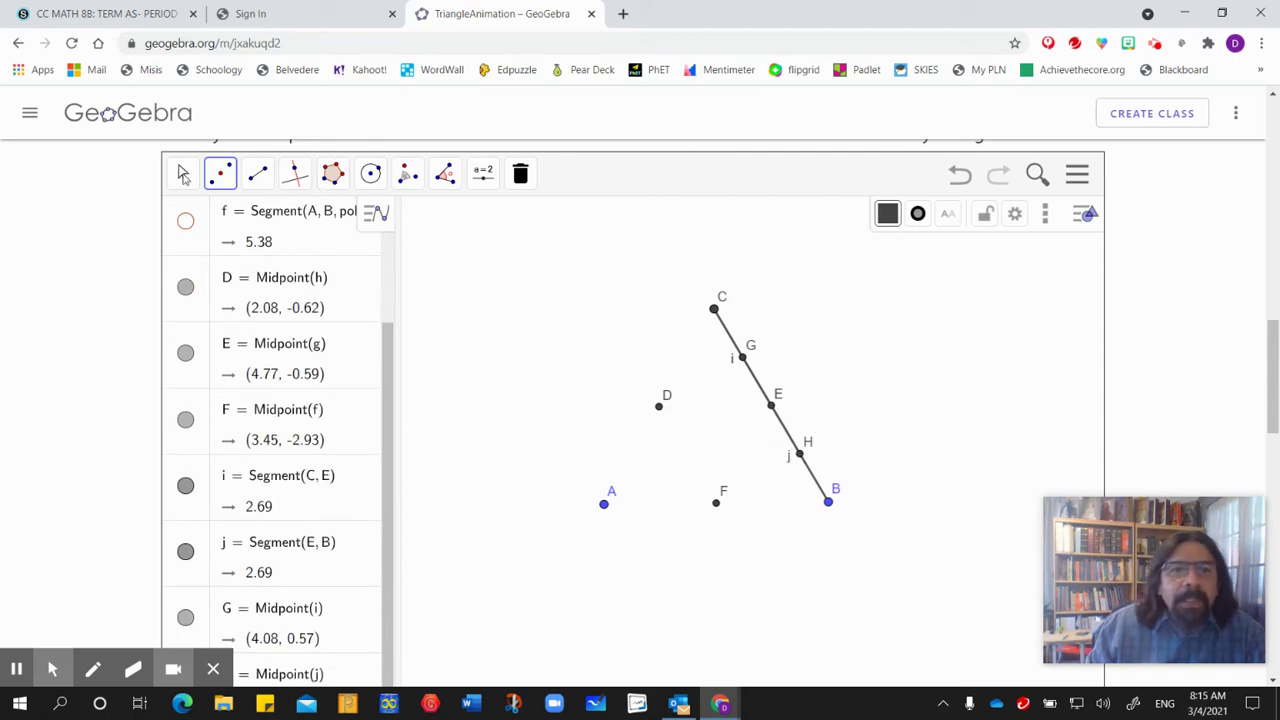
left_click(183, 174)
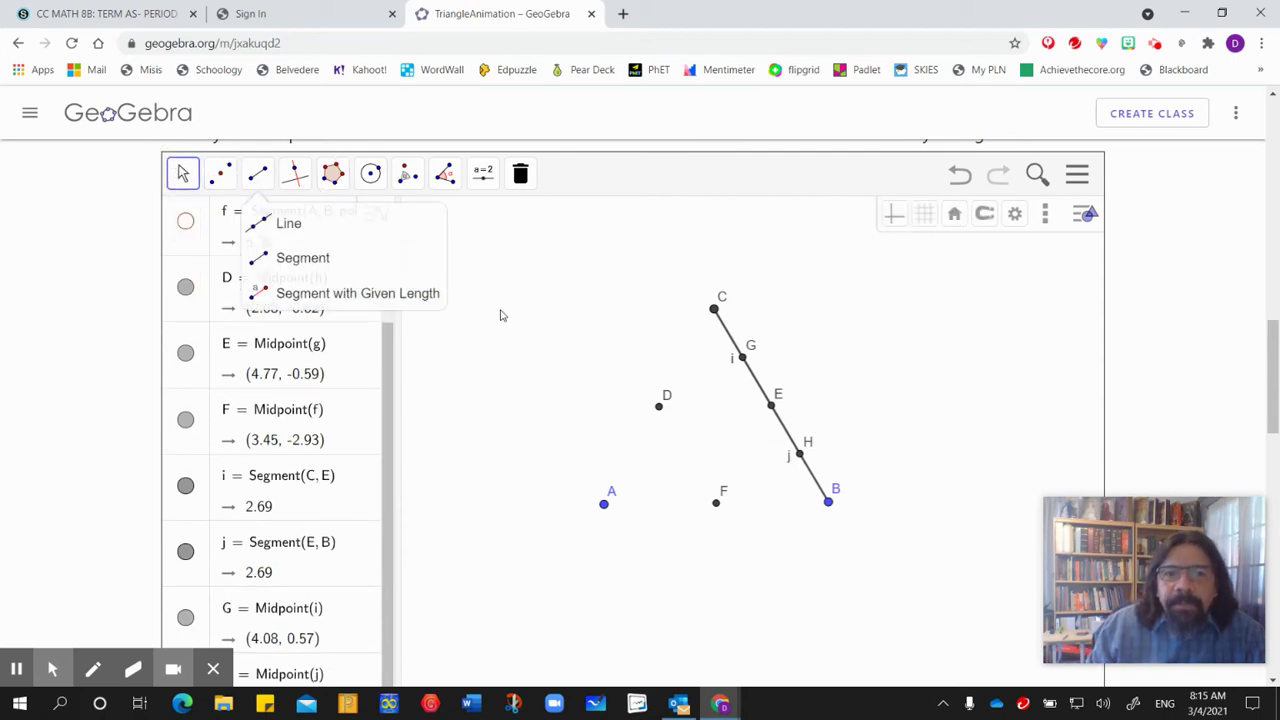
Hide segment CE, point E and segment EB, then show triangle poly1 again.
left_click(182, 174)
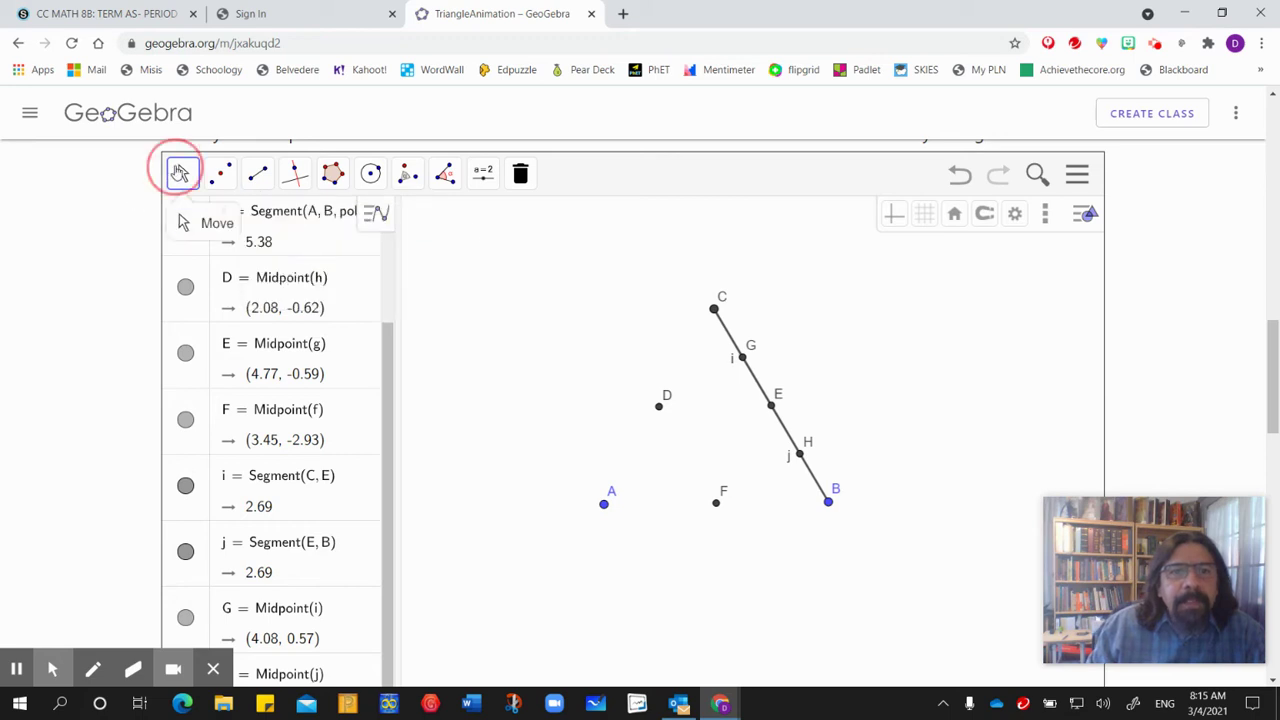
left_click(733, 342)
left_click(185, 499)
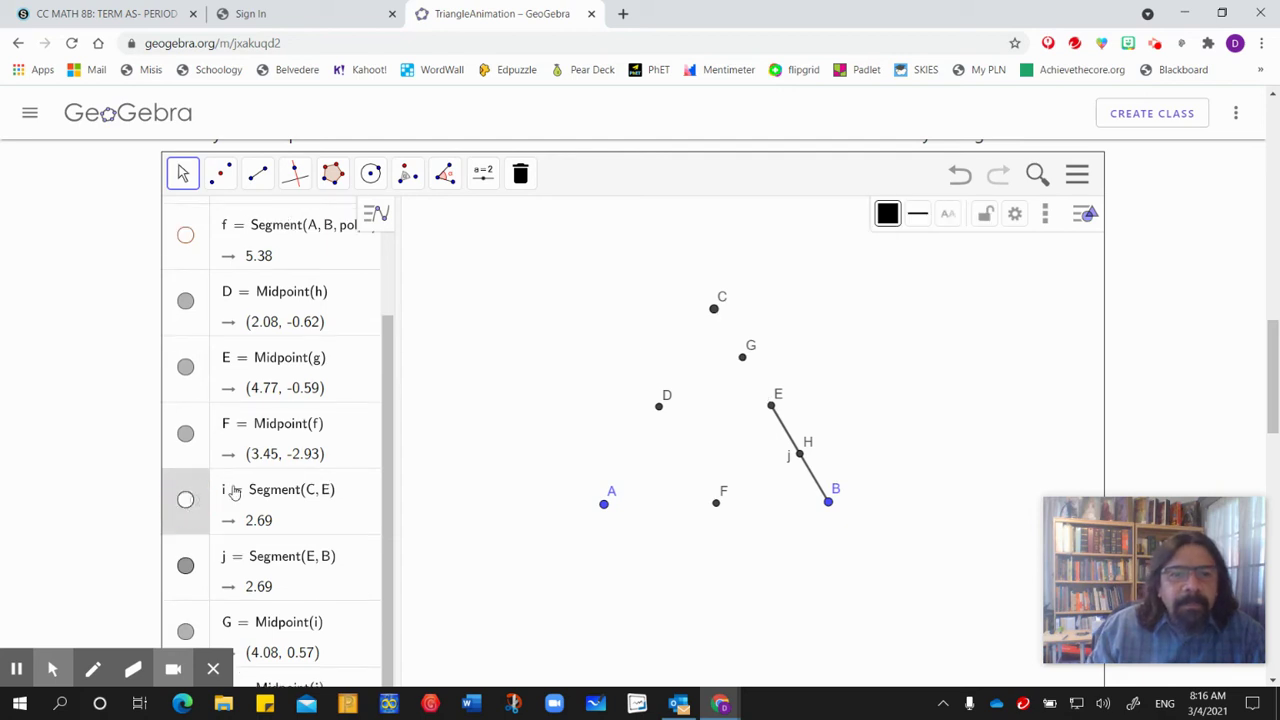
left_click(771, 407)
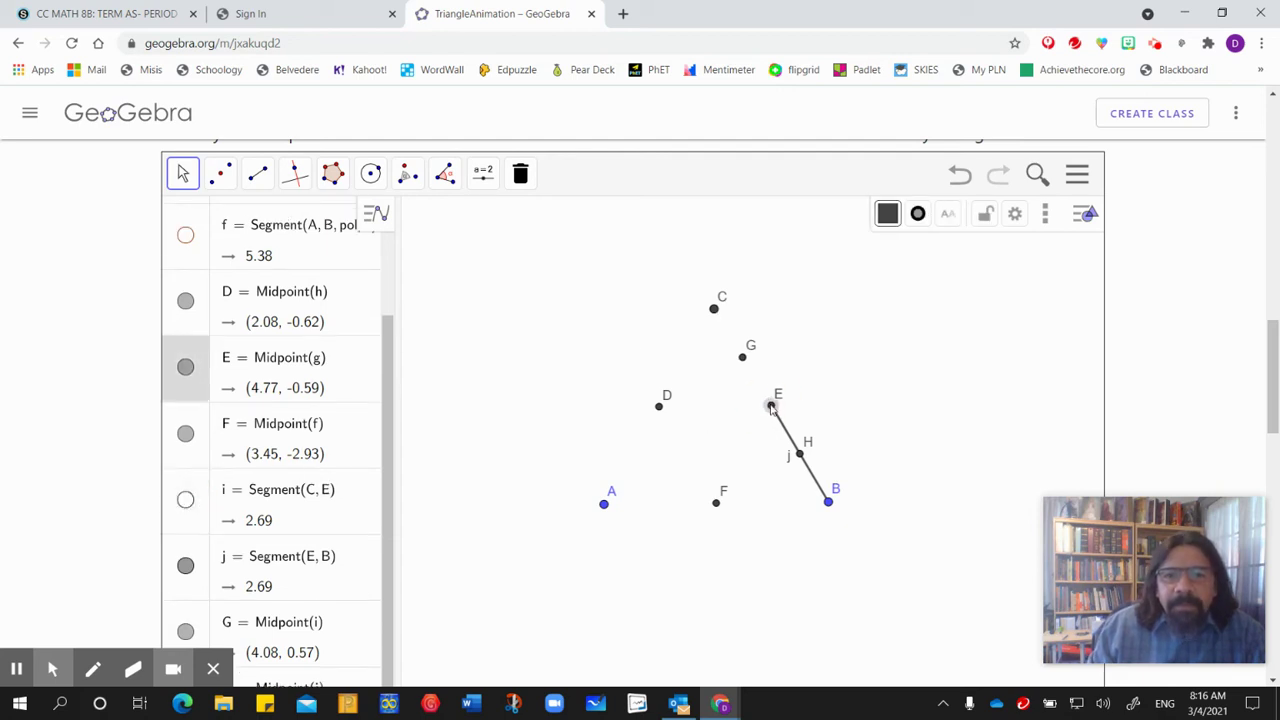
left_click(185, 366)
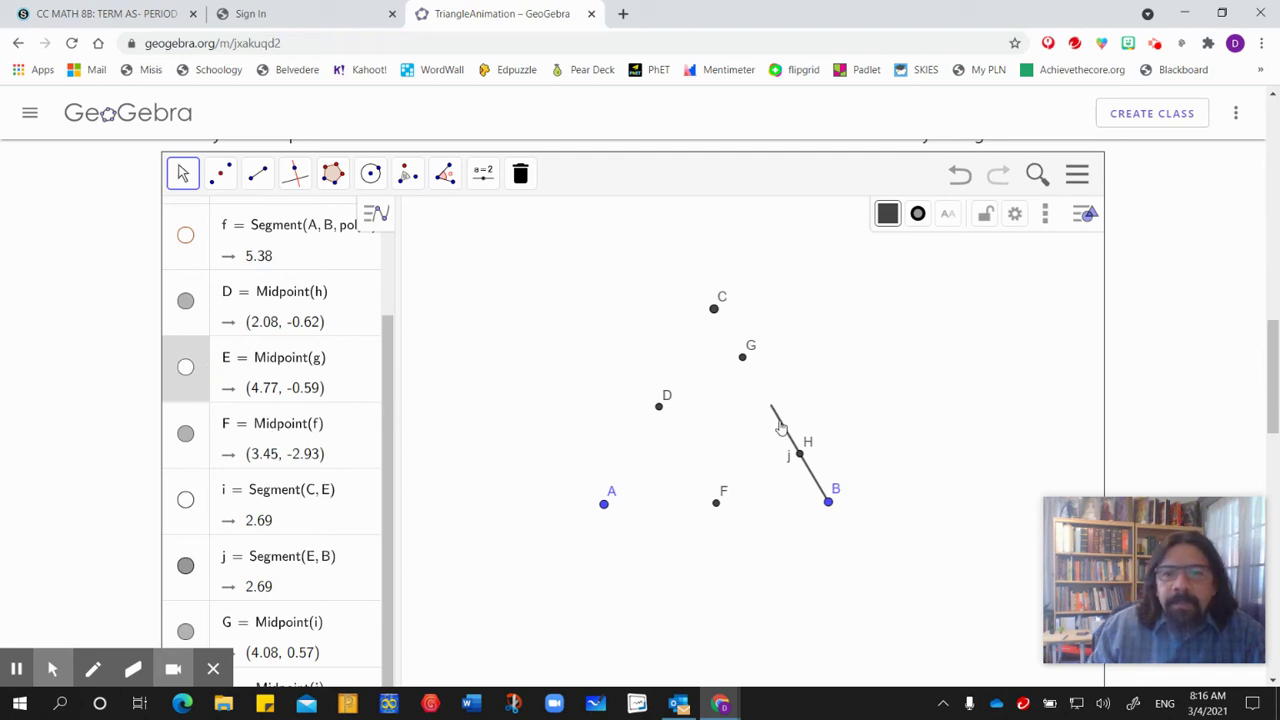
left_click(186, 566)
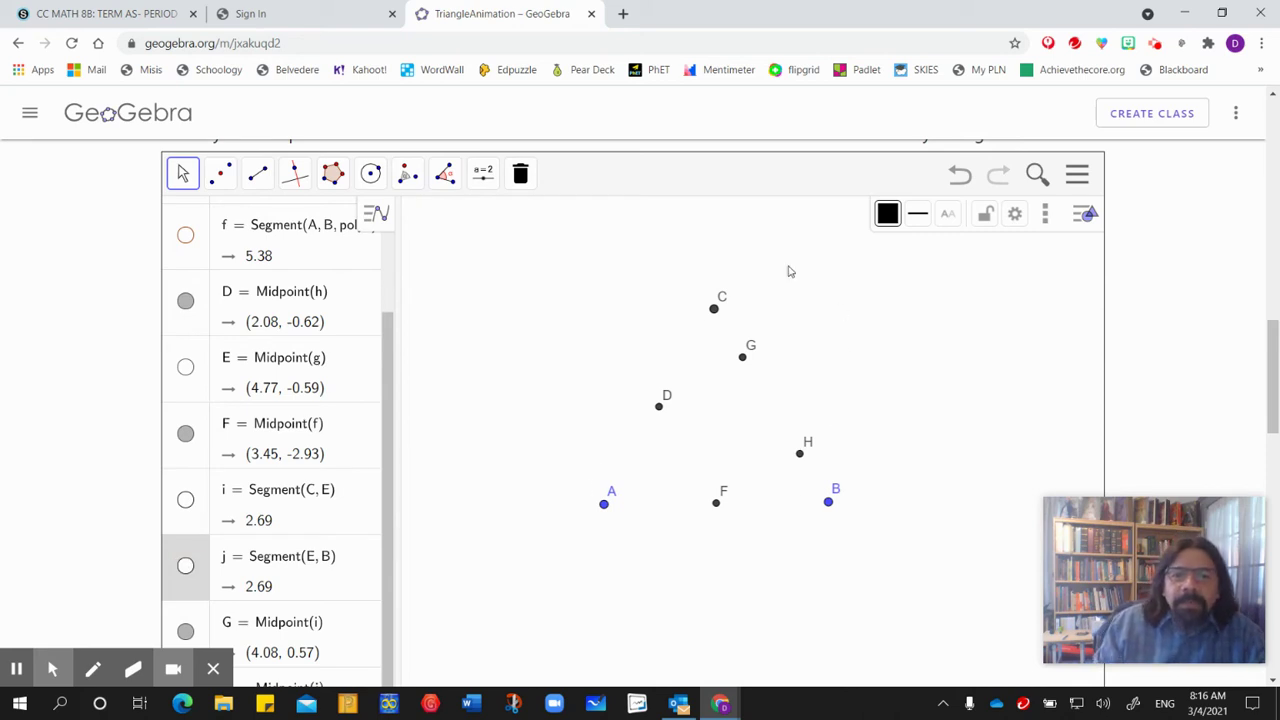
left_click_drag(391, 414, 388, 334)
left_click(186, 308)
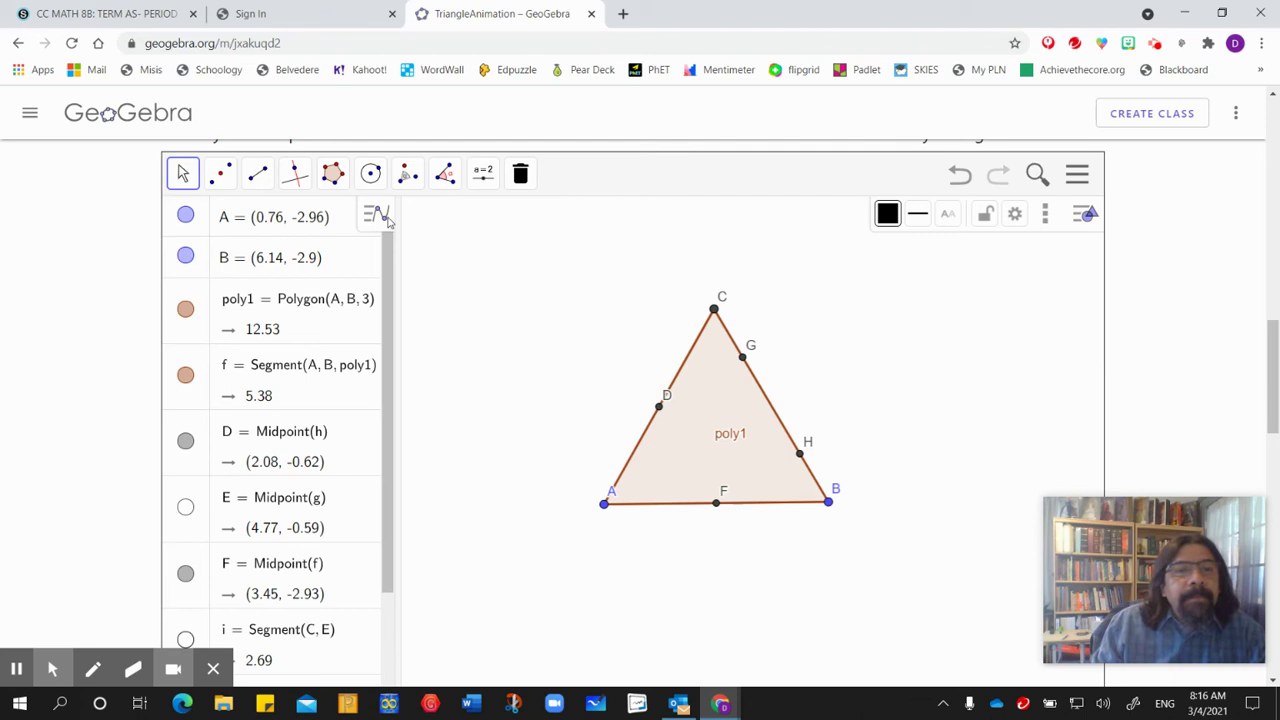
Draw segment k from midpoint D to point H across the triangle.
left_click(257, 173)
left_click(268, 221)
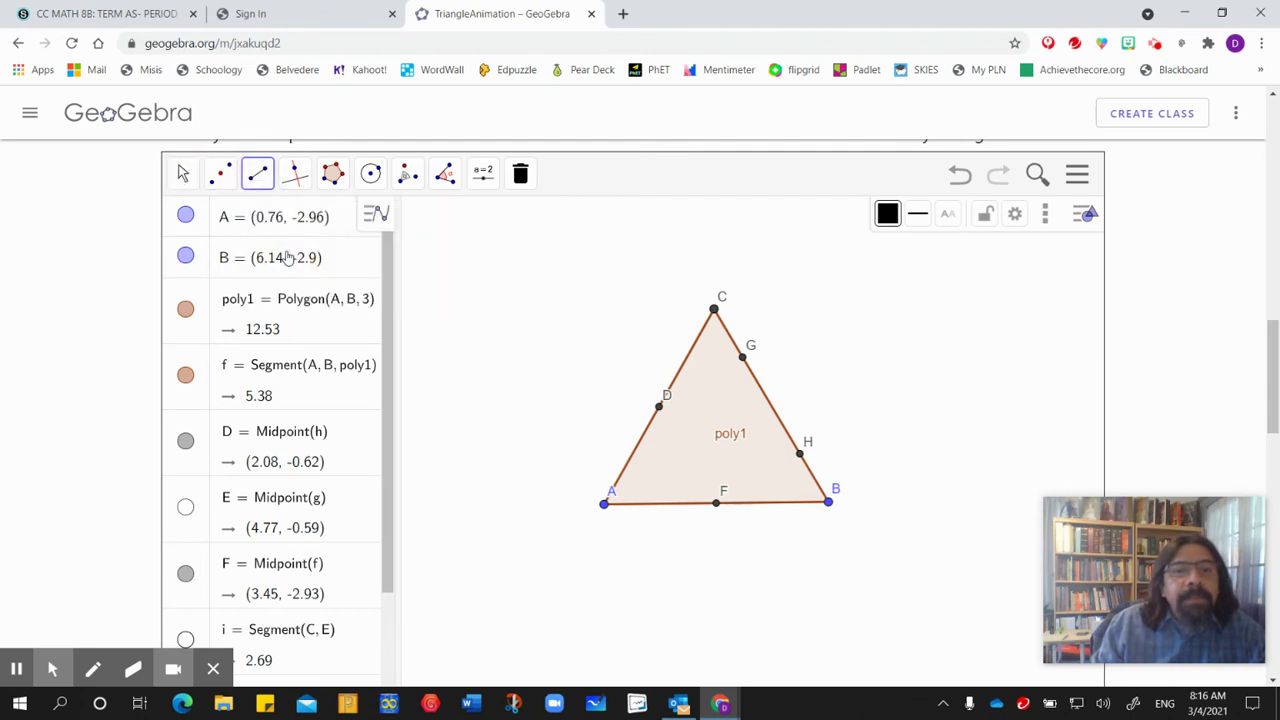
left_click(659, 406)
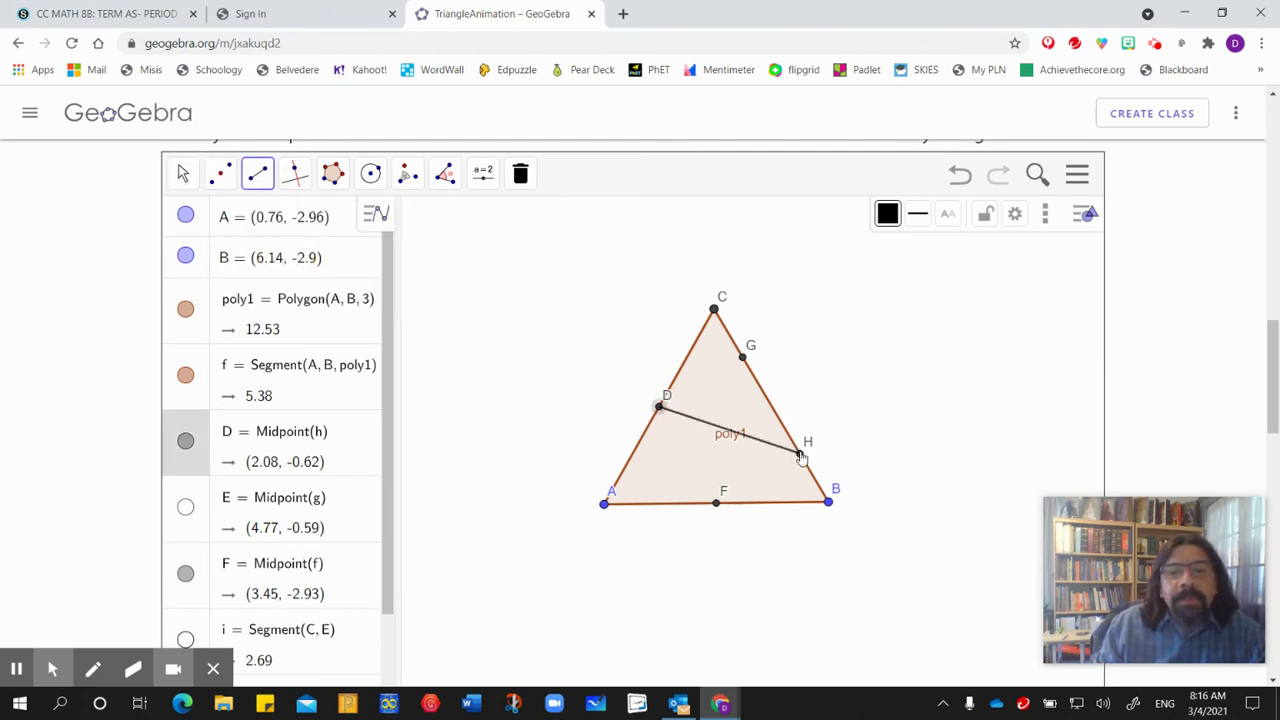
left_click(800, 455)
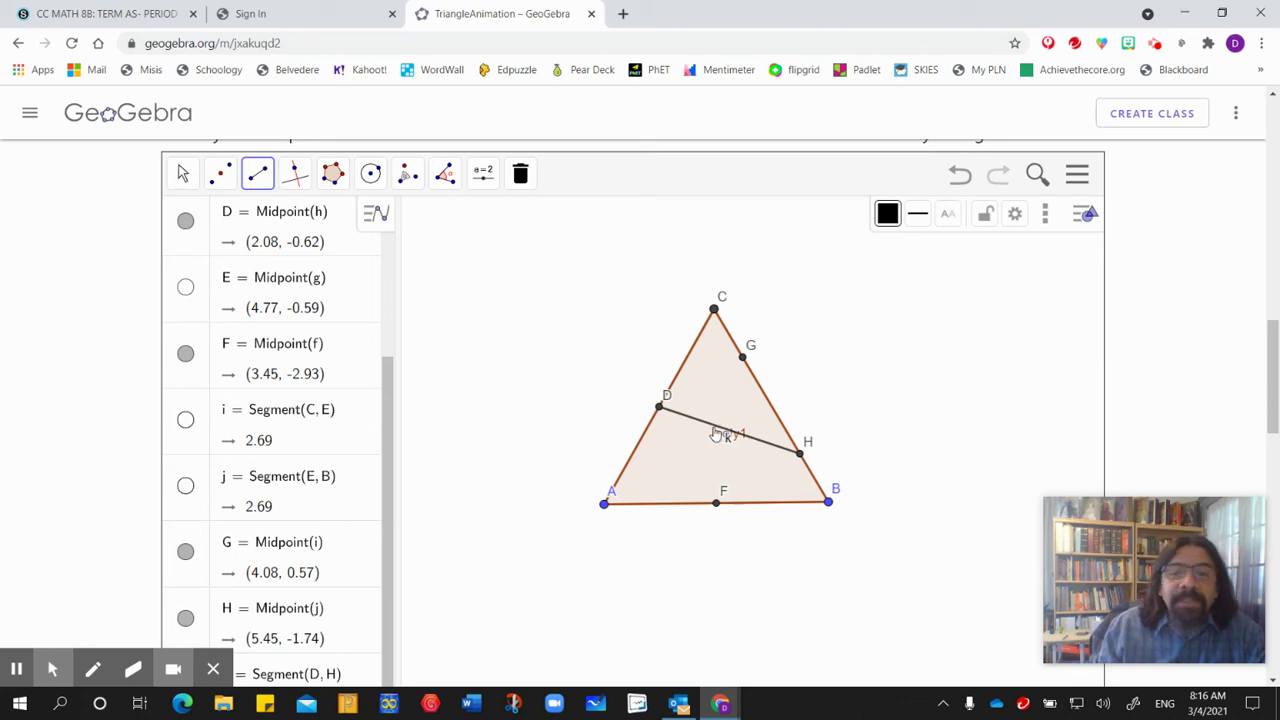
Construct line l through point G perpendicular to segment DH, recreating it once after an undo.
left_click(294, 174)
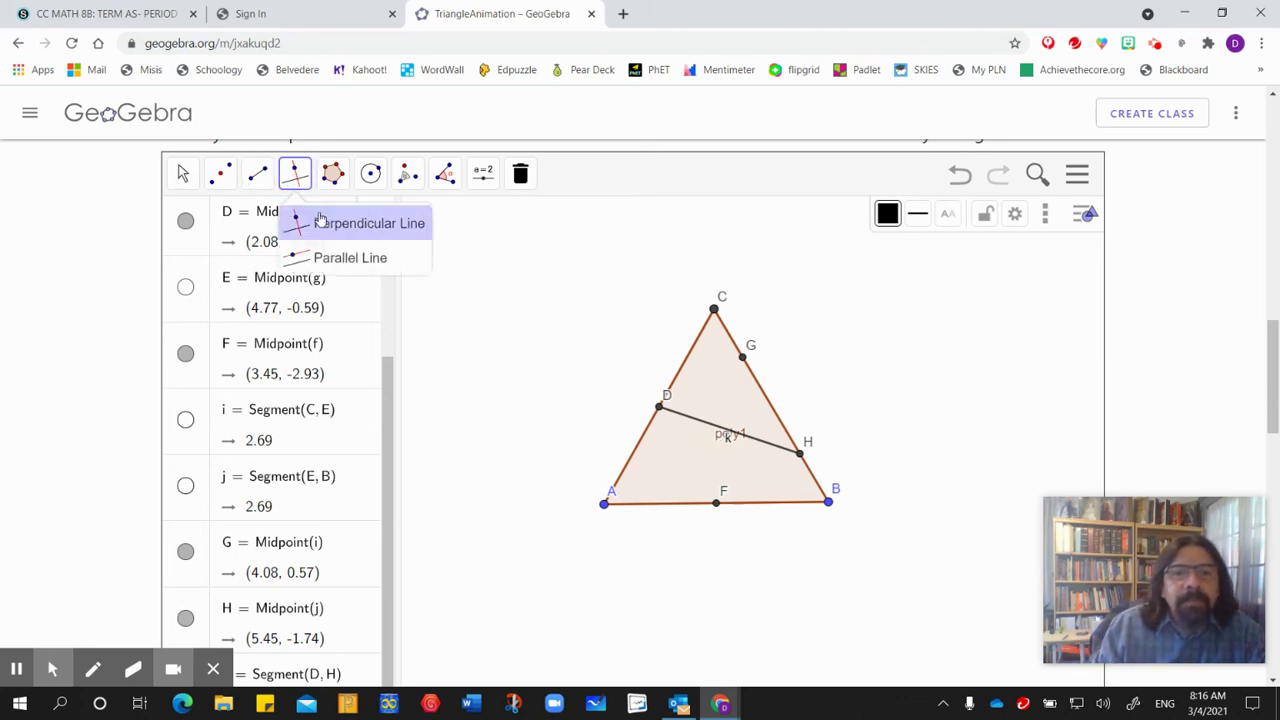
left_click(698, 424)
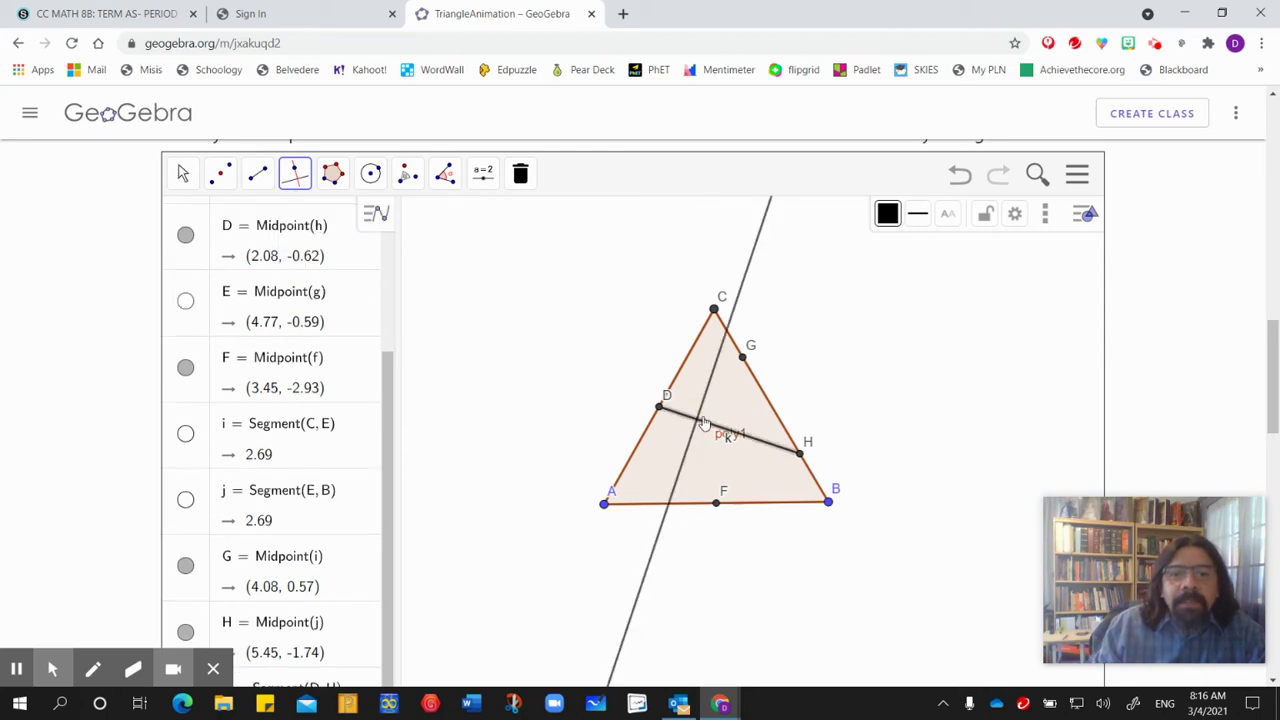
left_click(743, 359)
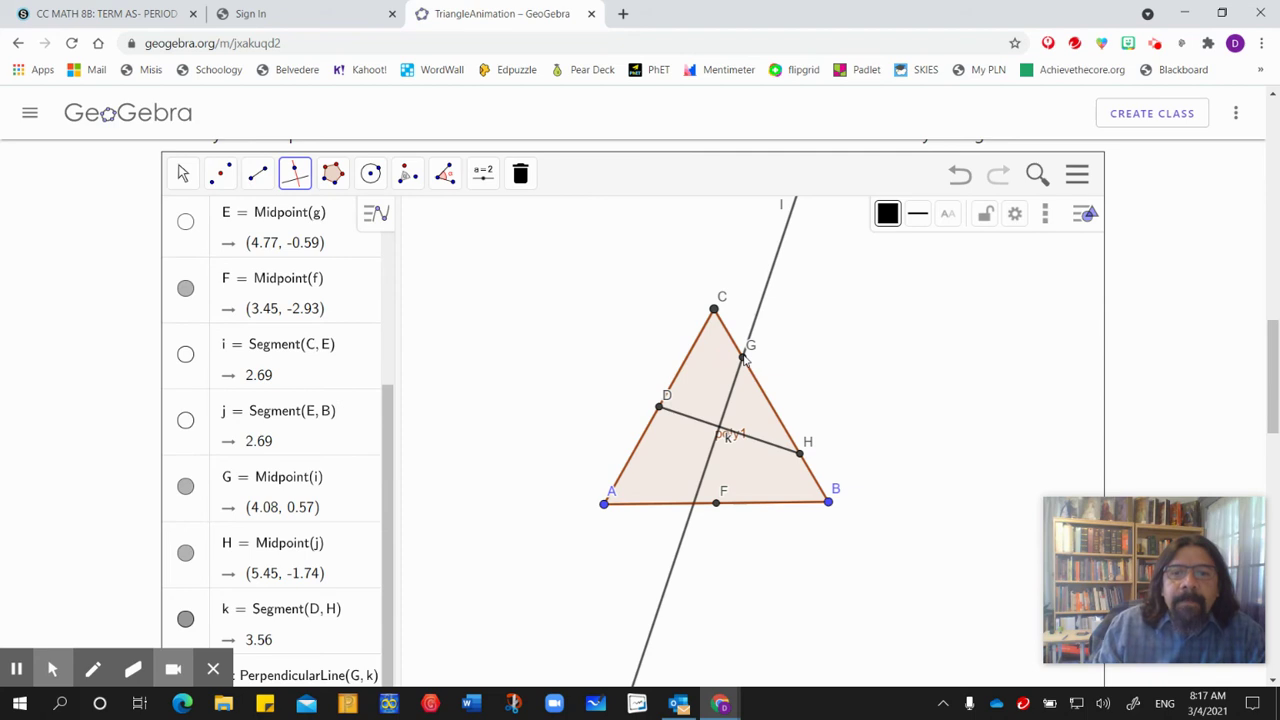
left_click(960, 176)
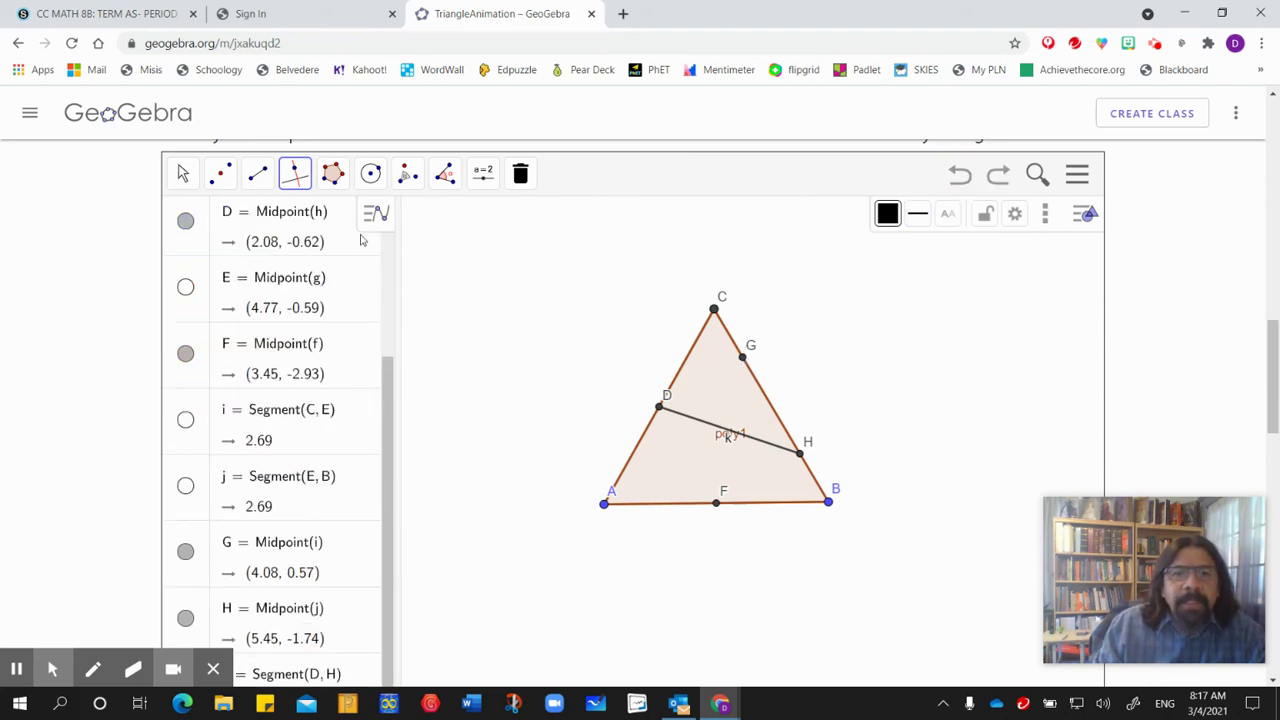
left_click(295, 177)
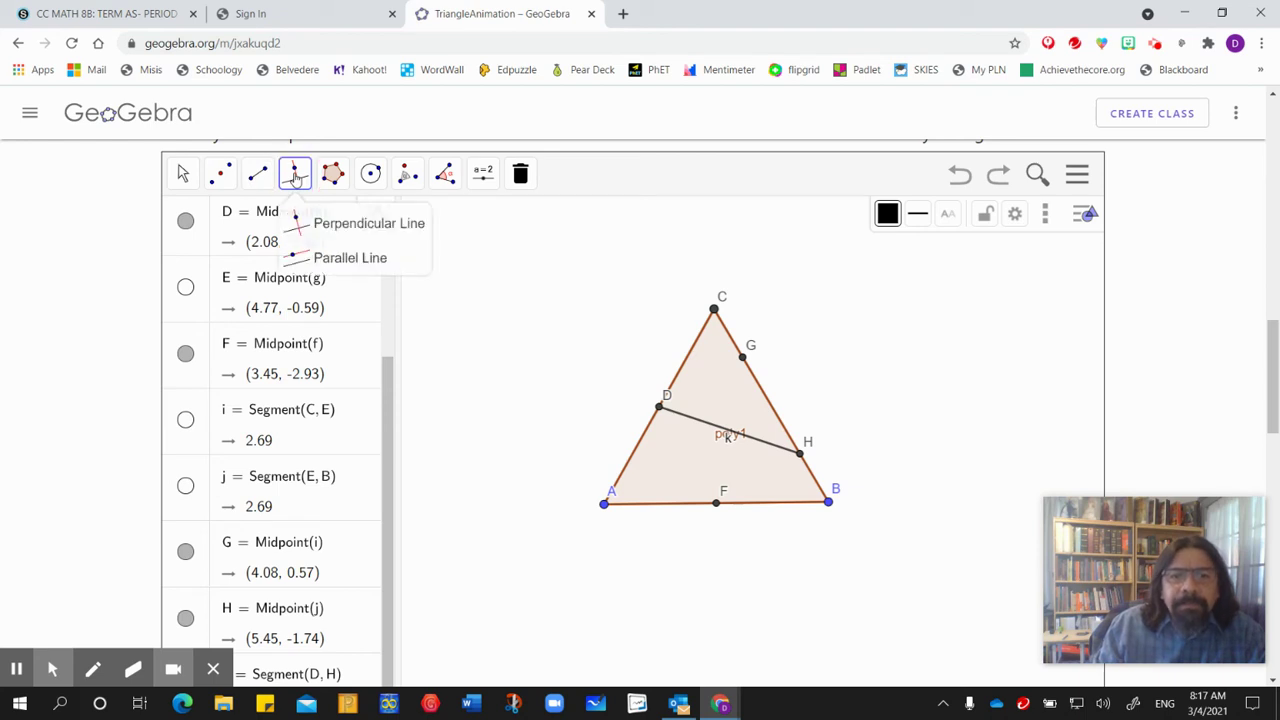
left_click(306, 218)
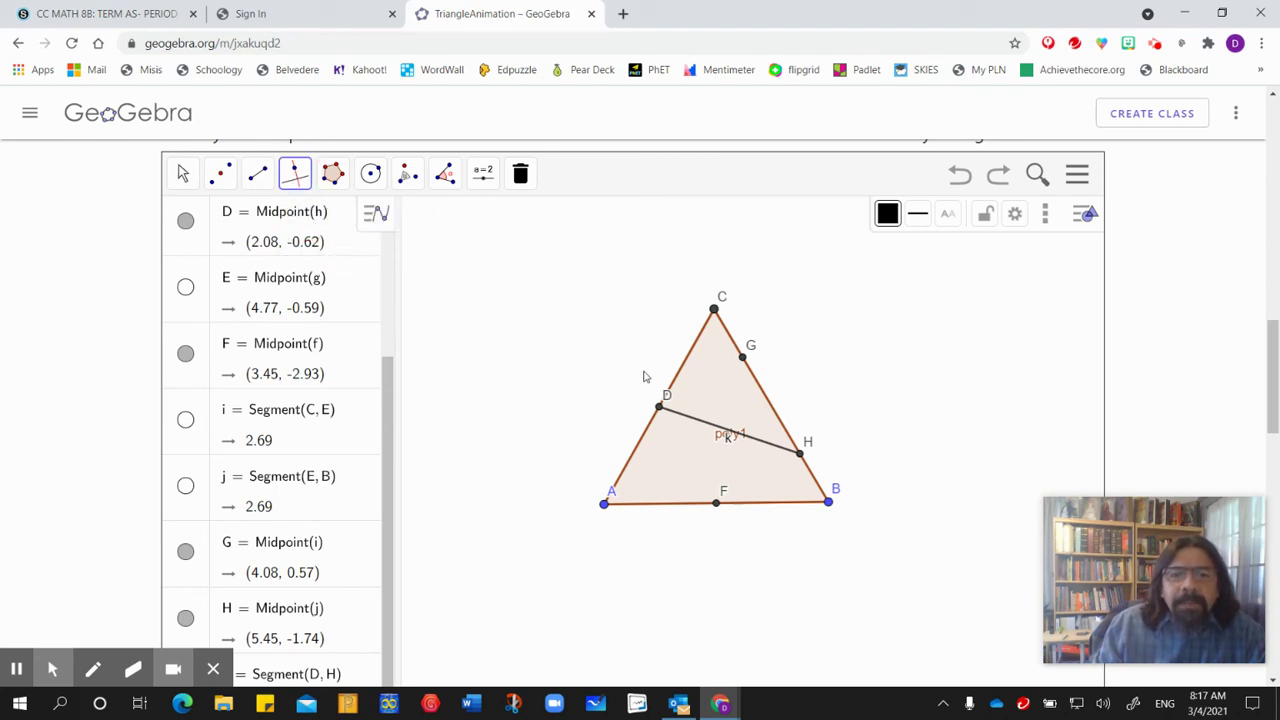
left_click(688, 423)
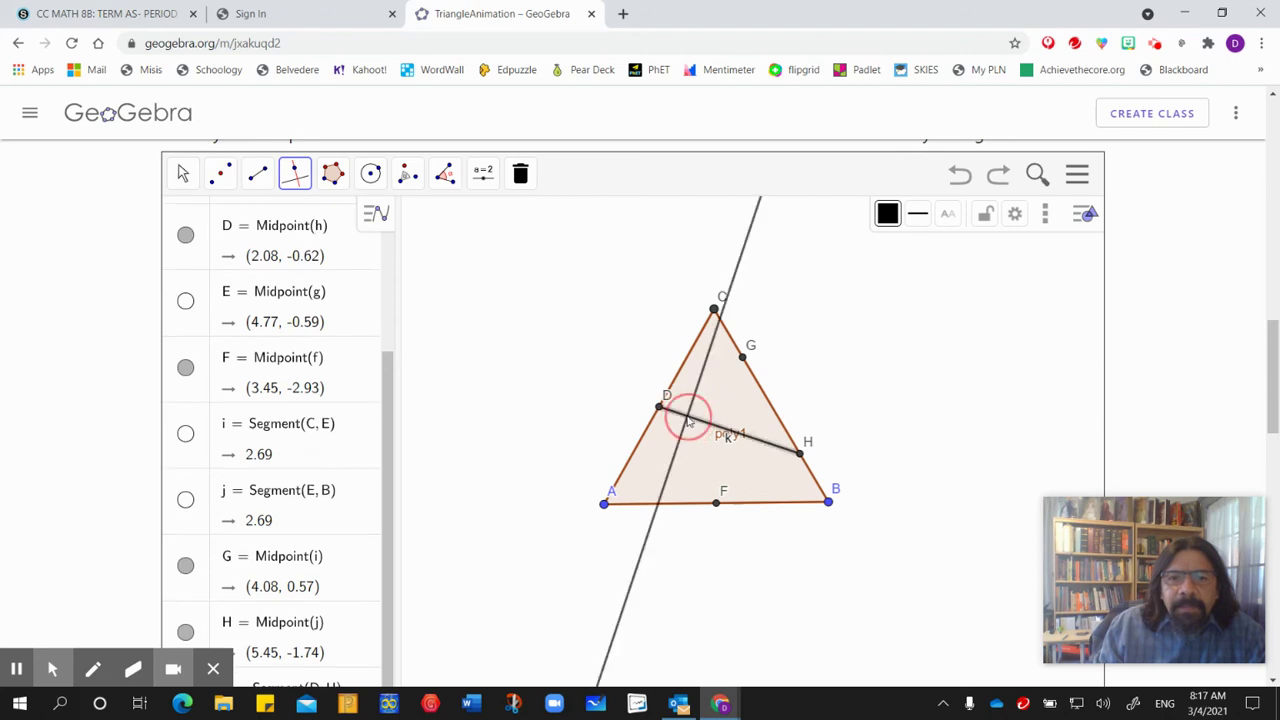
left_click(744, 360)
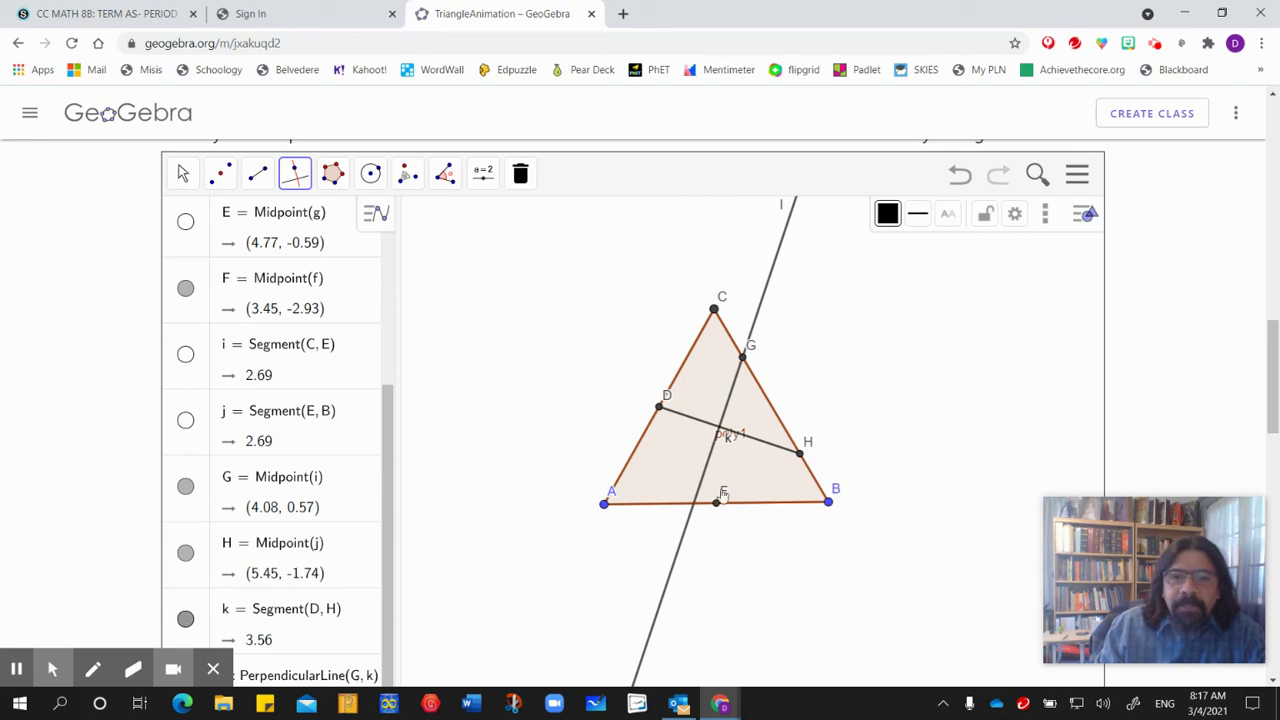
Construct line m through midpoint F parallel to line l.
left_click(291, 173)
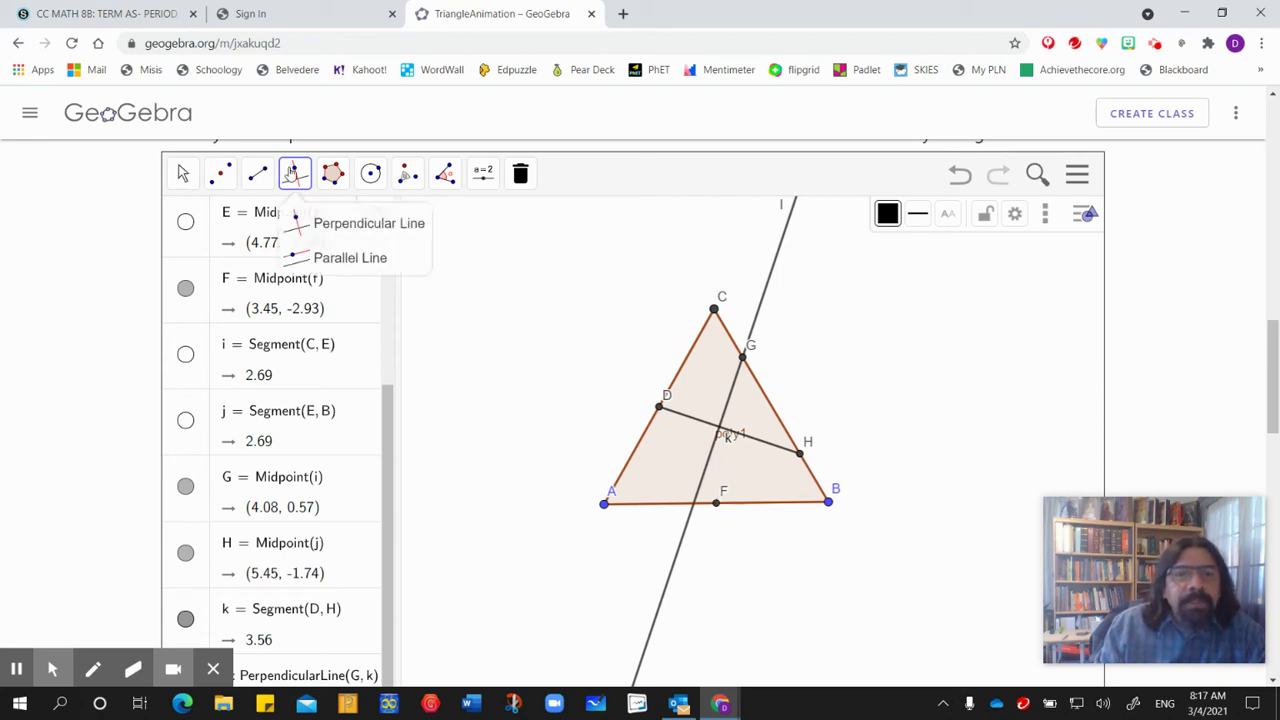
left_click(338, 258)
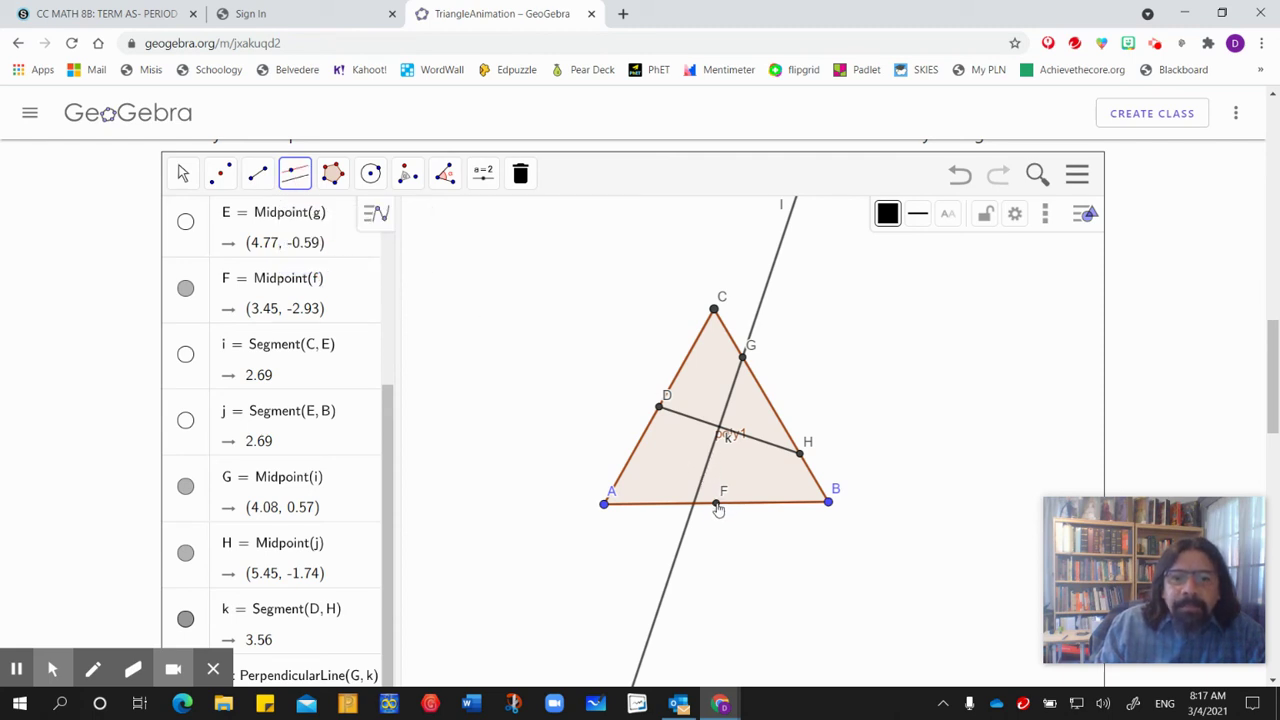
left_click(716, 505)
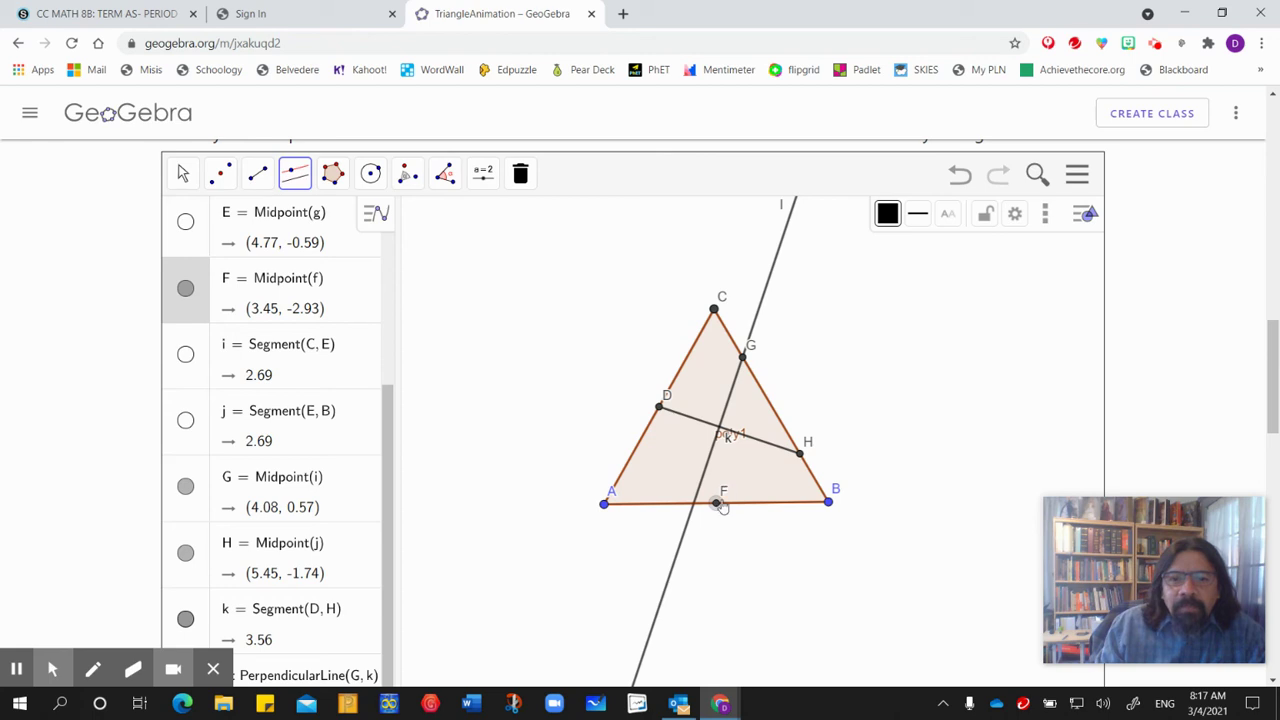
left_click(707, 465)
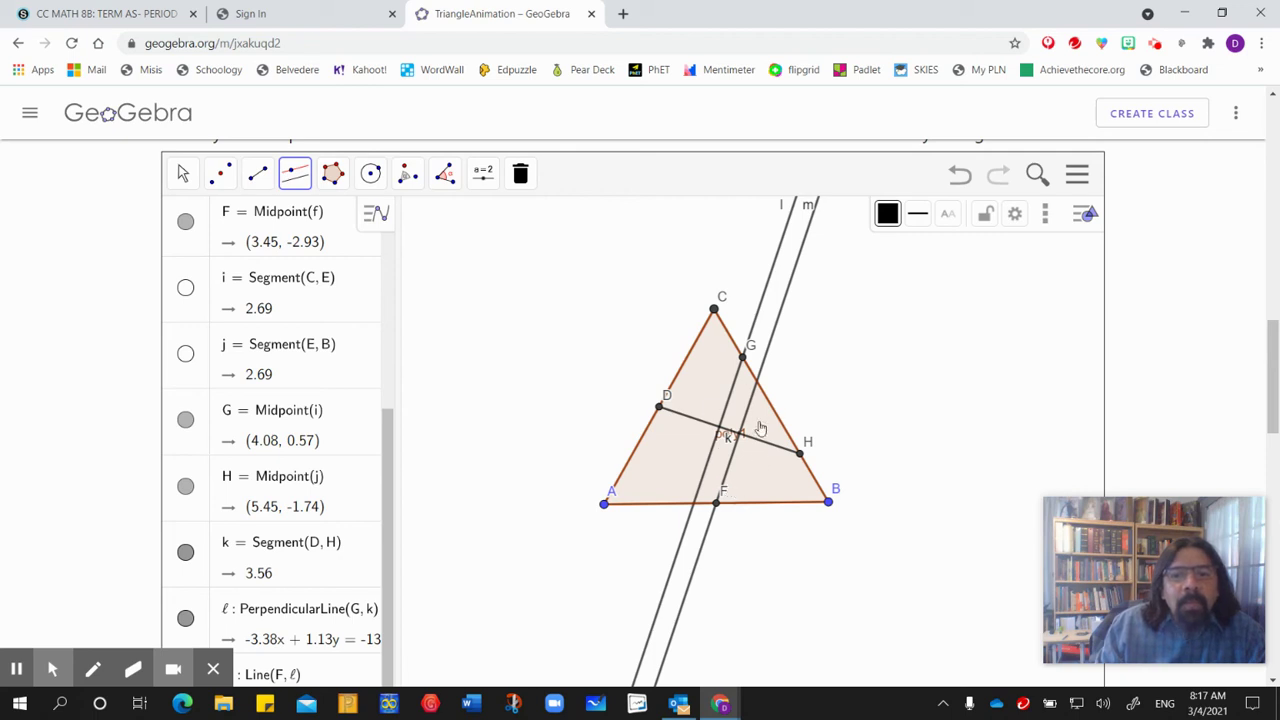
left_click(184, 175)
left_click(218, 173)
Mark intersection I of line l with DH and intersection J of line m with DH.
left_click(220, 176)
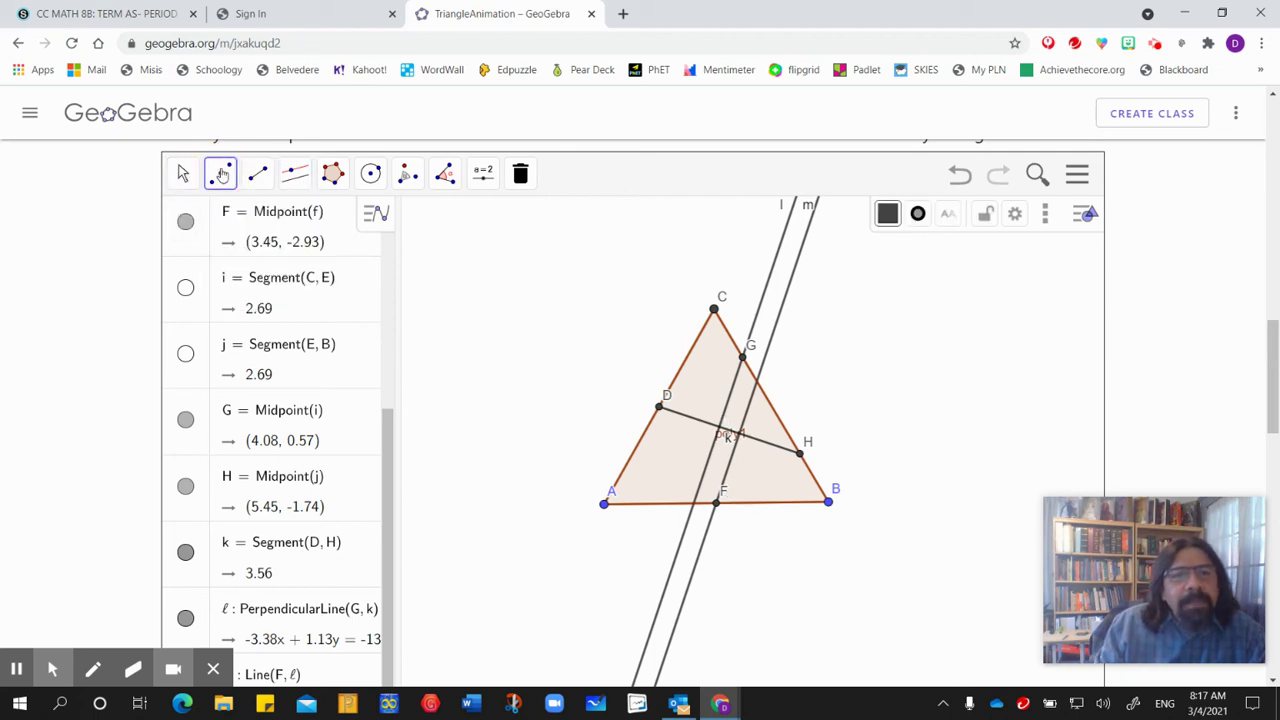
left_click(220, 182)
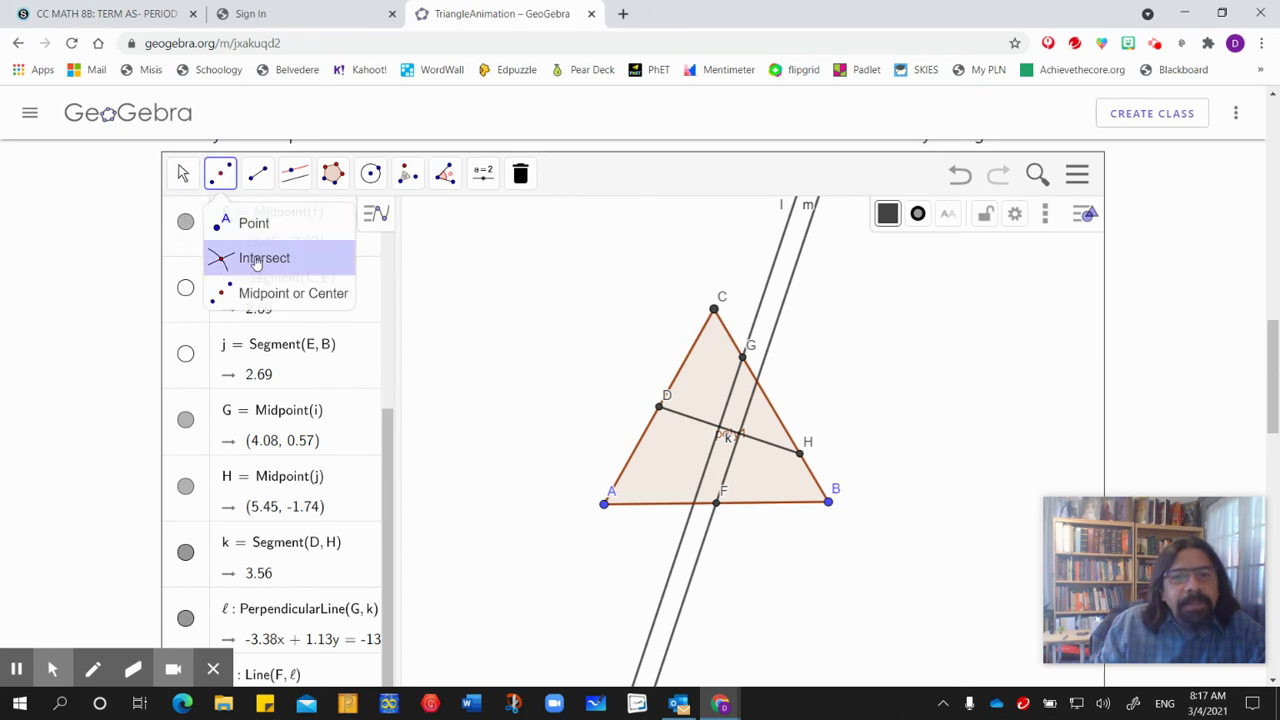
left_click(254, 259)
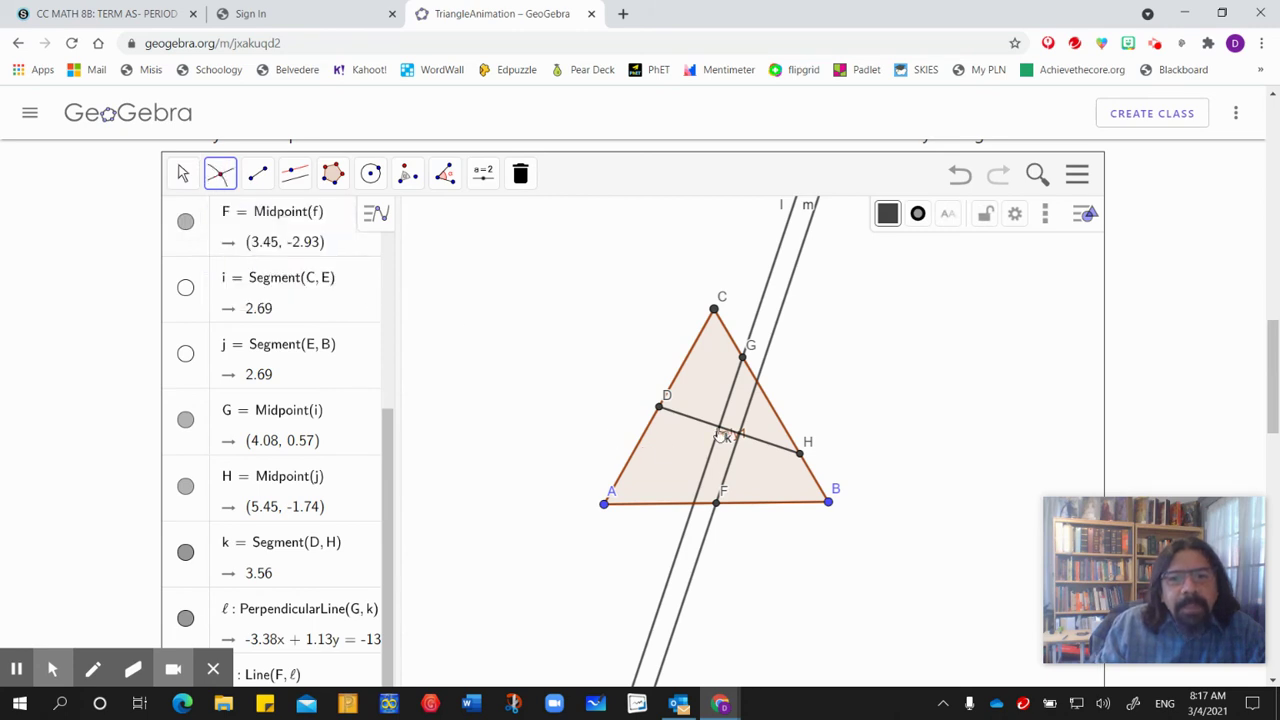
left_click(721, 429)
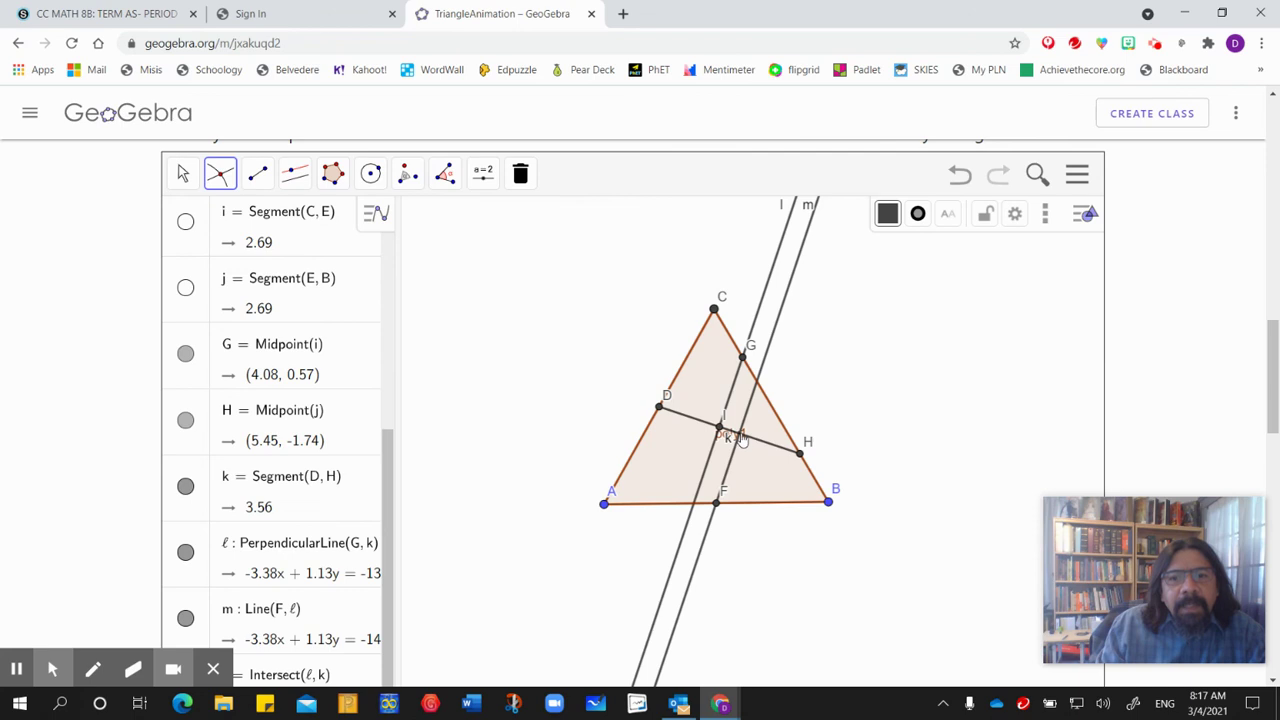
left_click(740, 435)
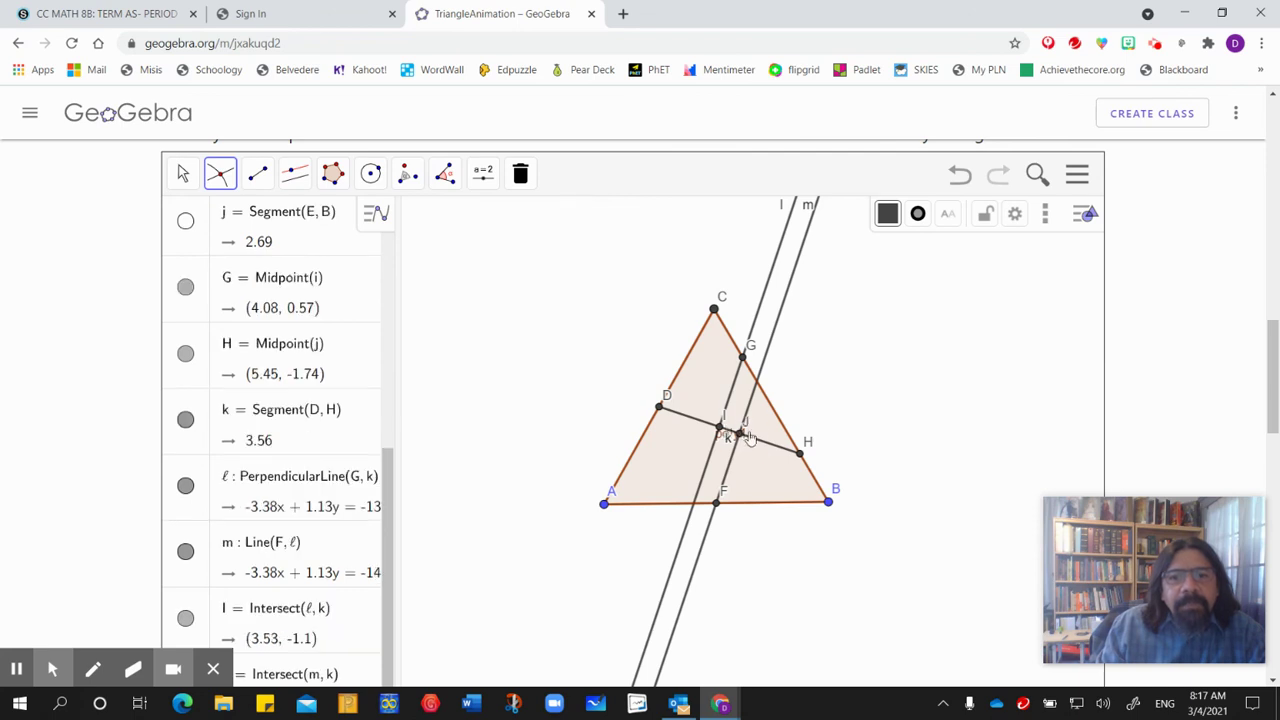
Draw segment n from I to G and segment p from F to J.
left_click(263, 180)
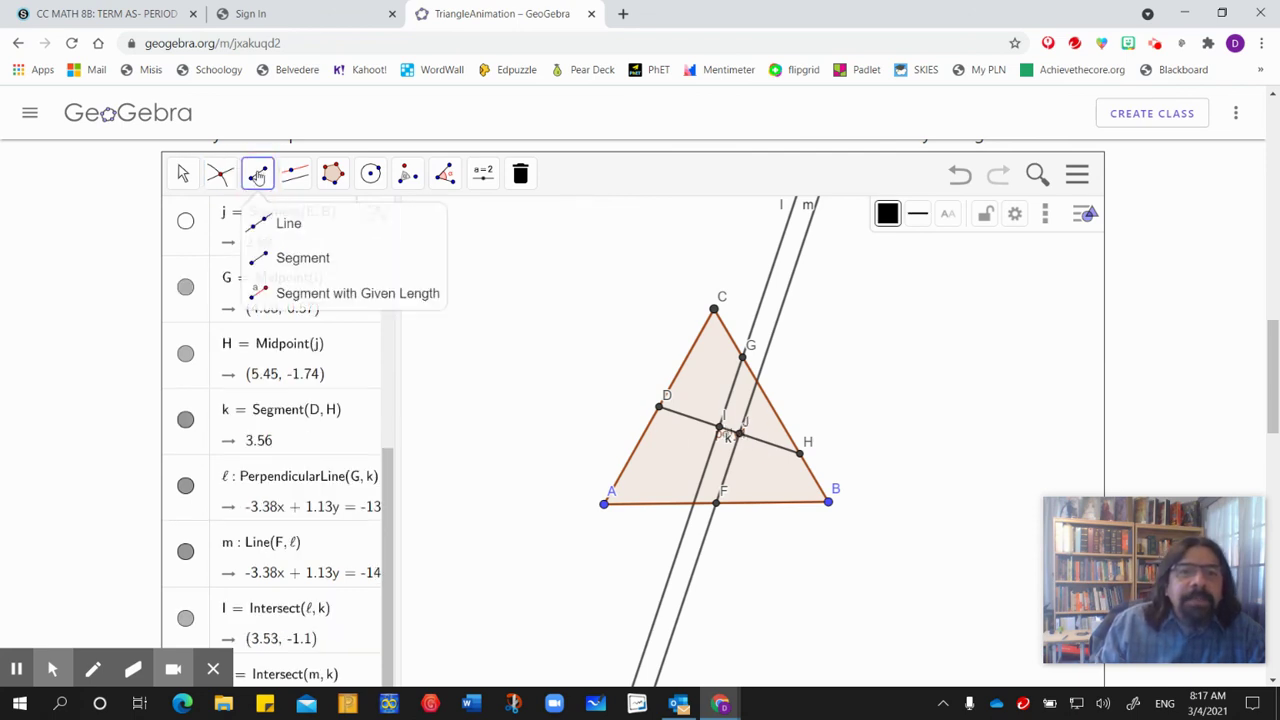
left_click(293, 258)
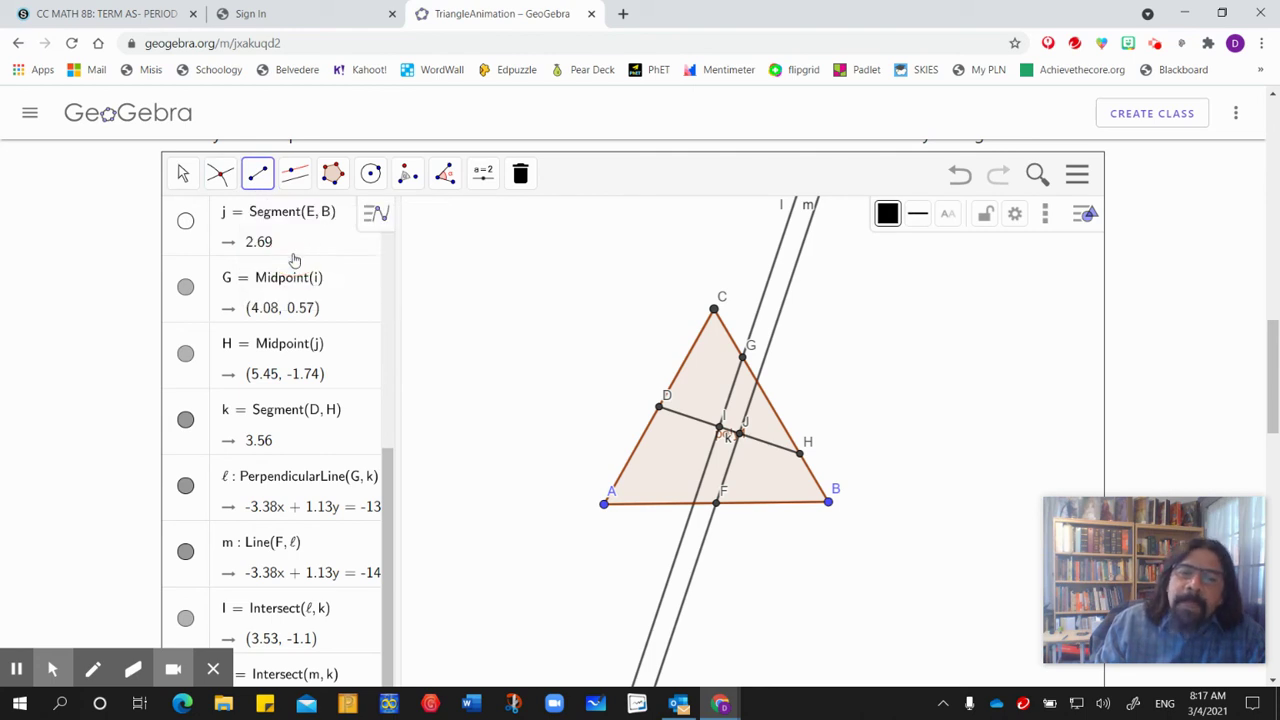
left_click(719, 427)
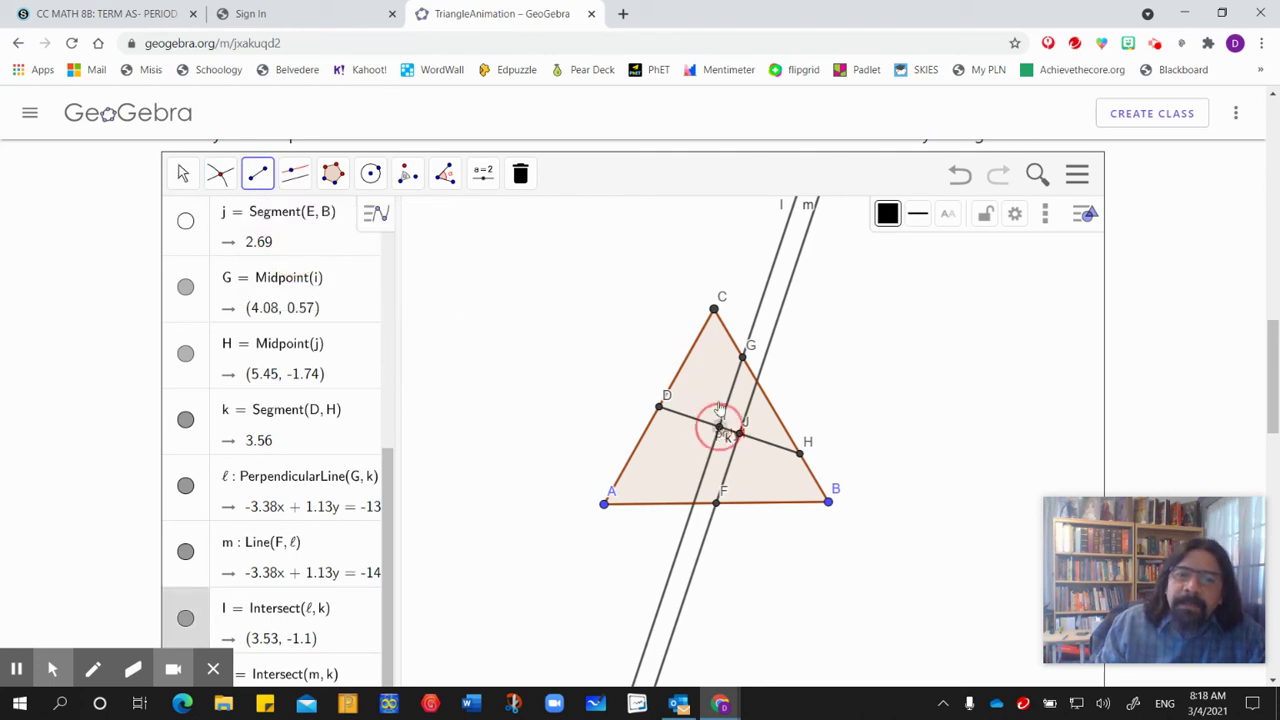
left_click(742, 358)
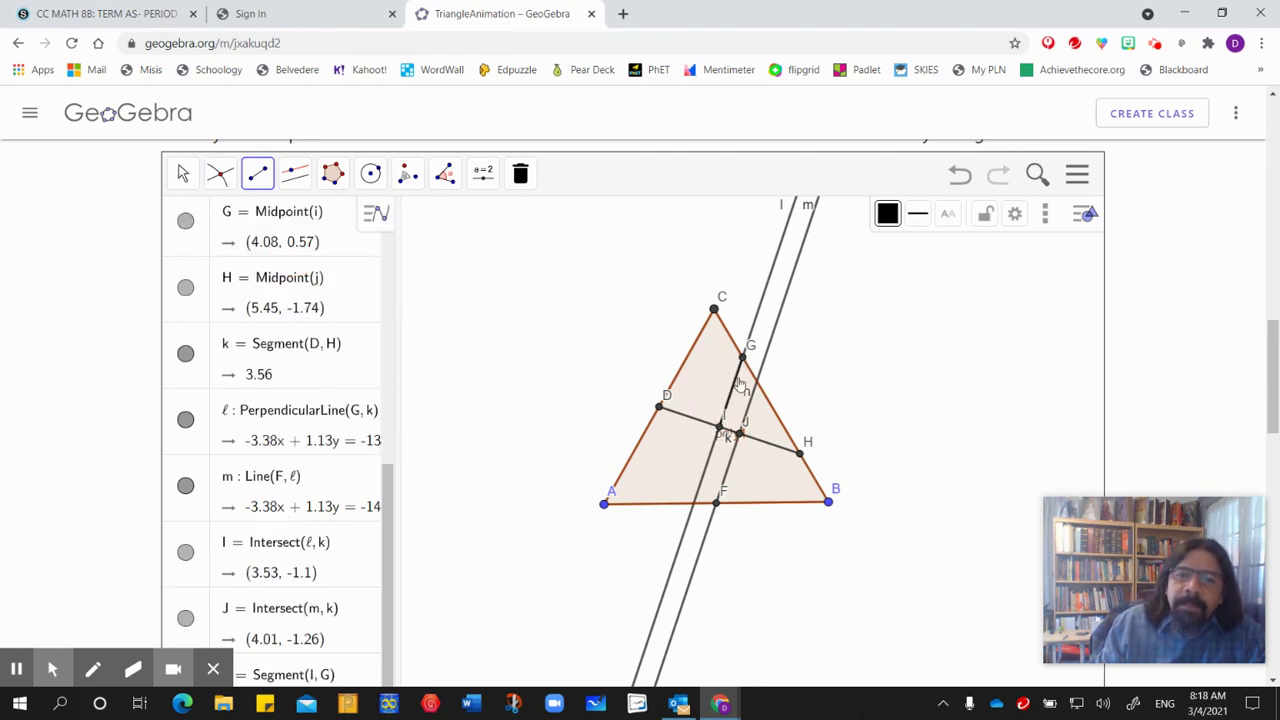
left_click(717, 503)
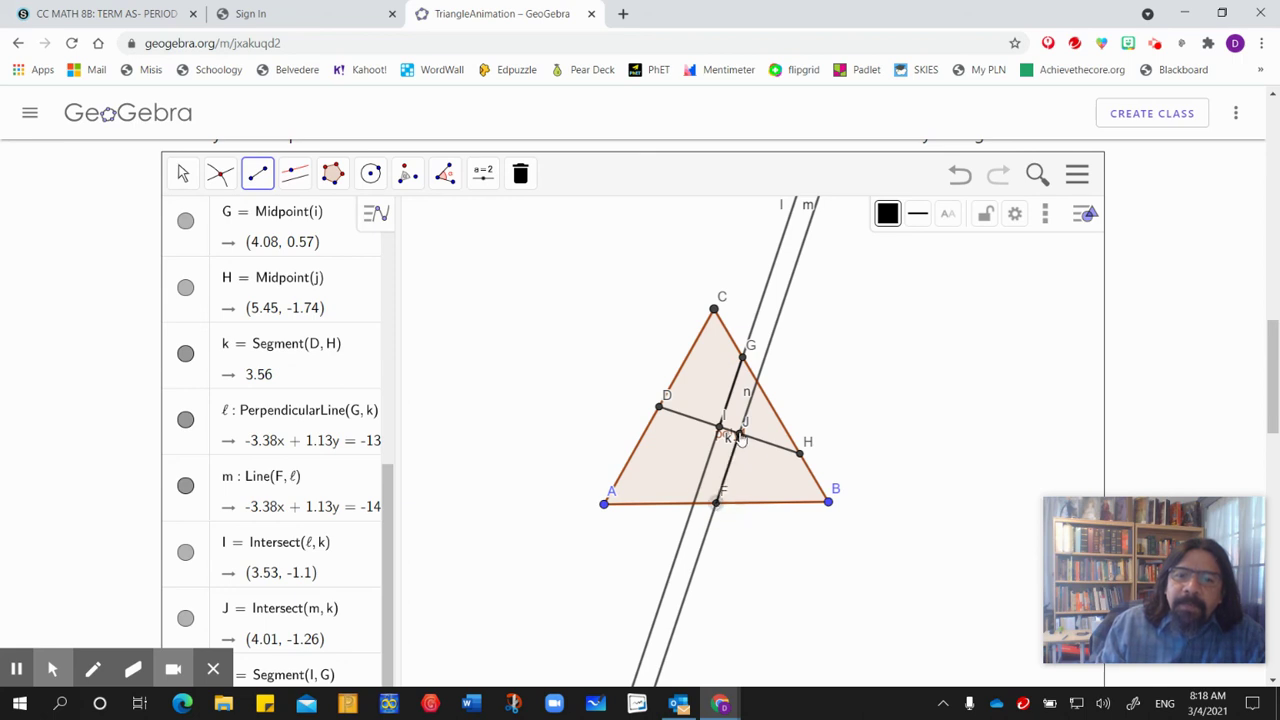
left_click(739, 432)
left_click(182, 174)
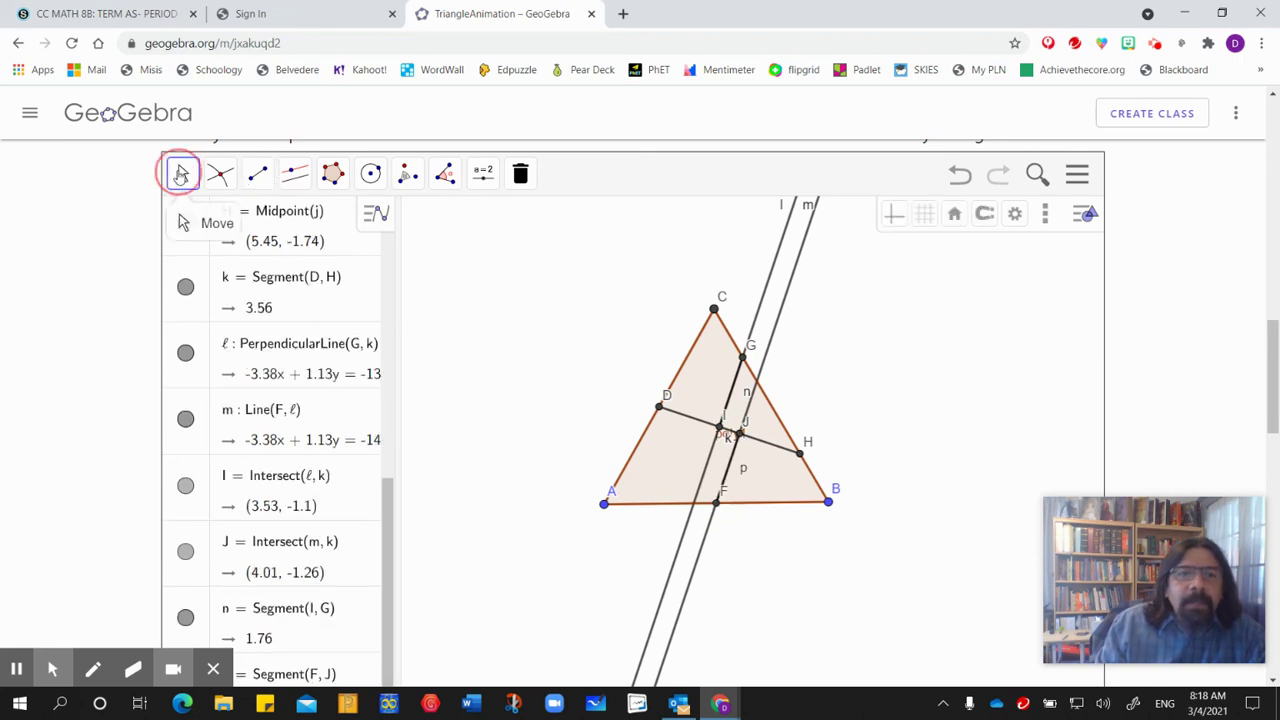
Hide helper lines l and m in the Algebra view.
left_click(773, 268)
left_click(185, 353)
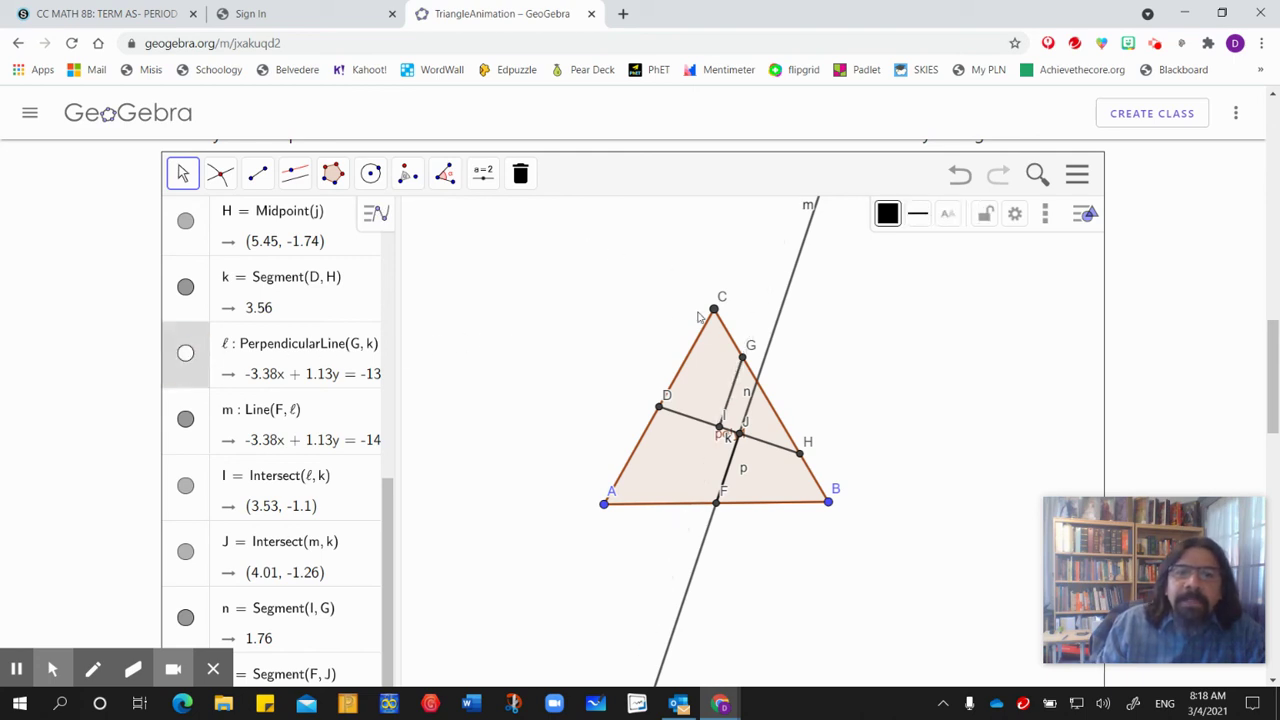
left_click(788, 296)
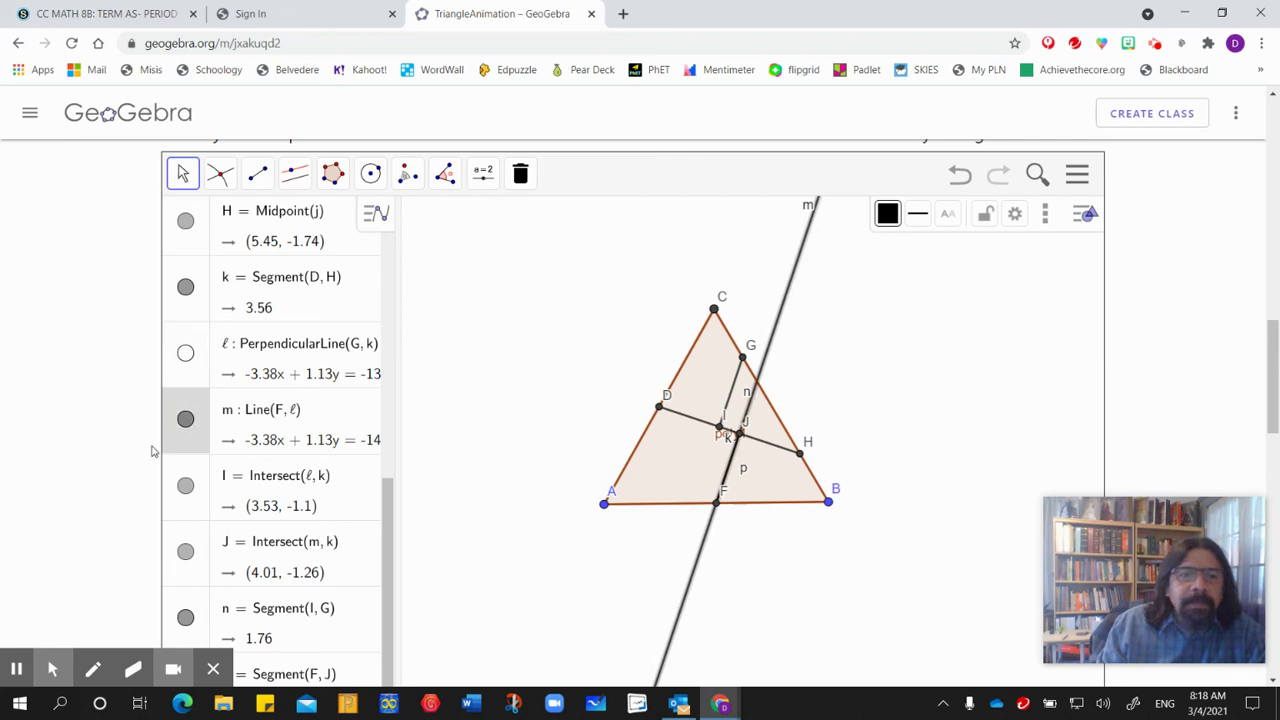
left_click(185, 419)
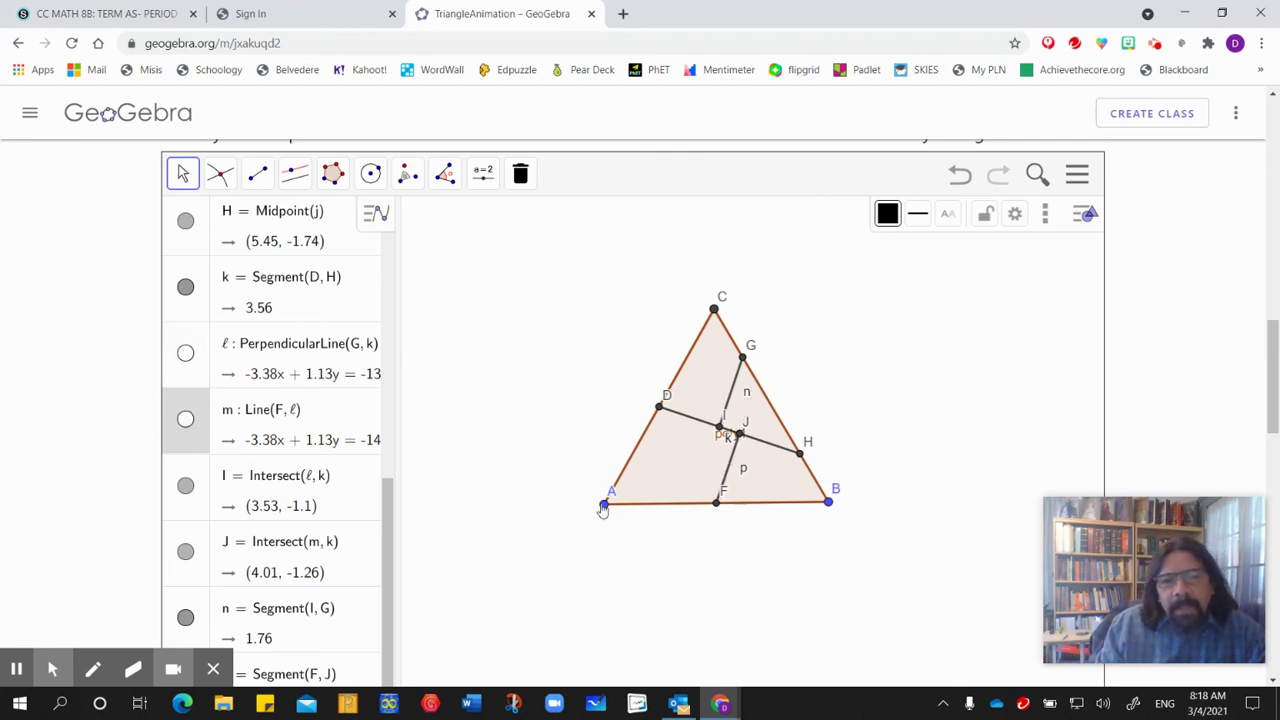
Move the triangle down-left and drag vertices A and B outward to enlarge it.
left_click_drag(662, 478, 620, 560)
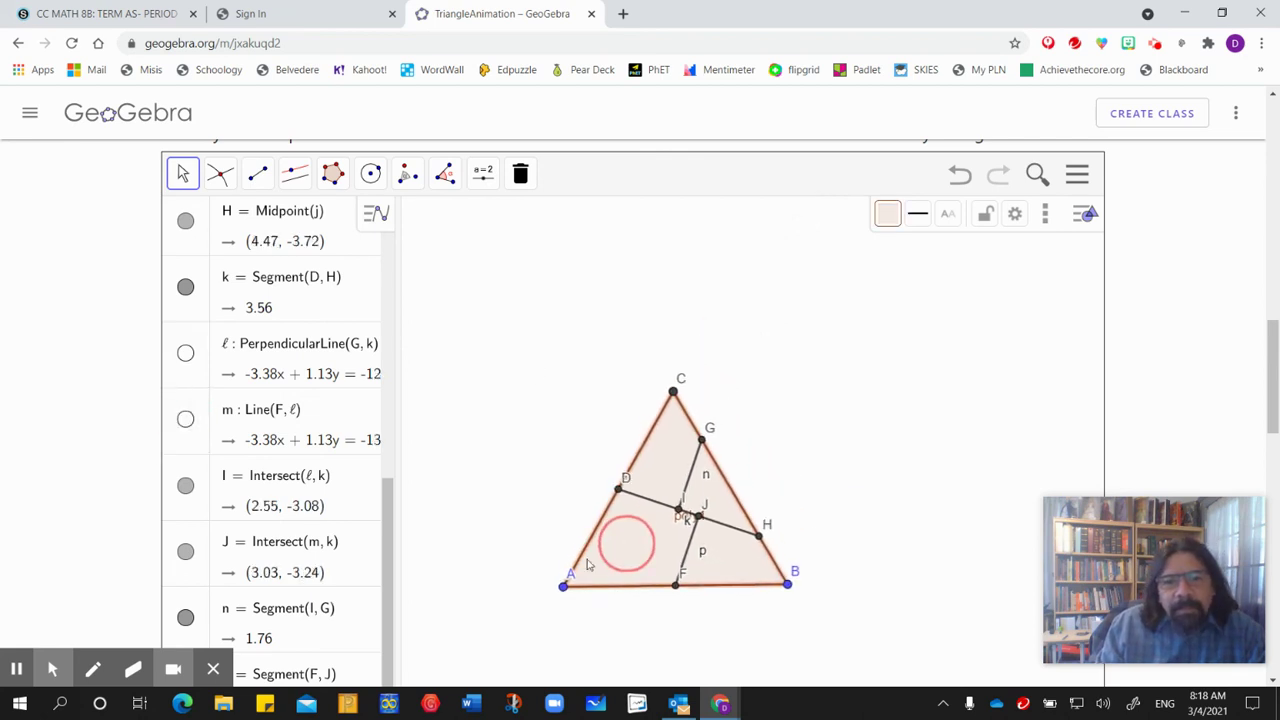
left_click_drag(560, 588, 519, 590)
left_click(764, 577)
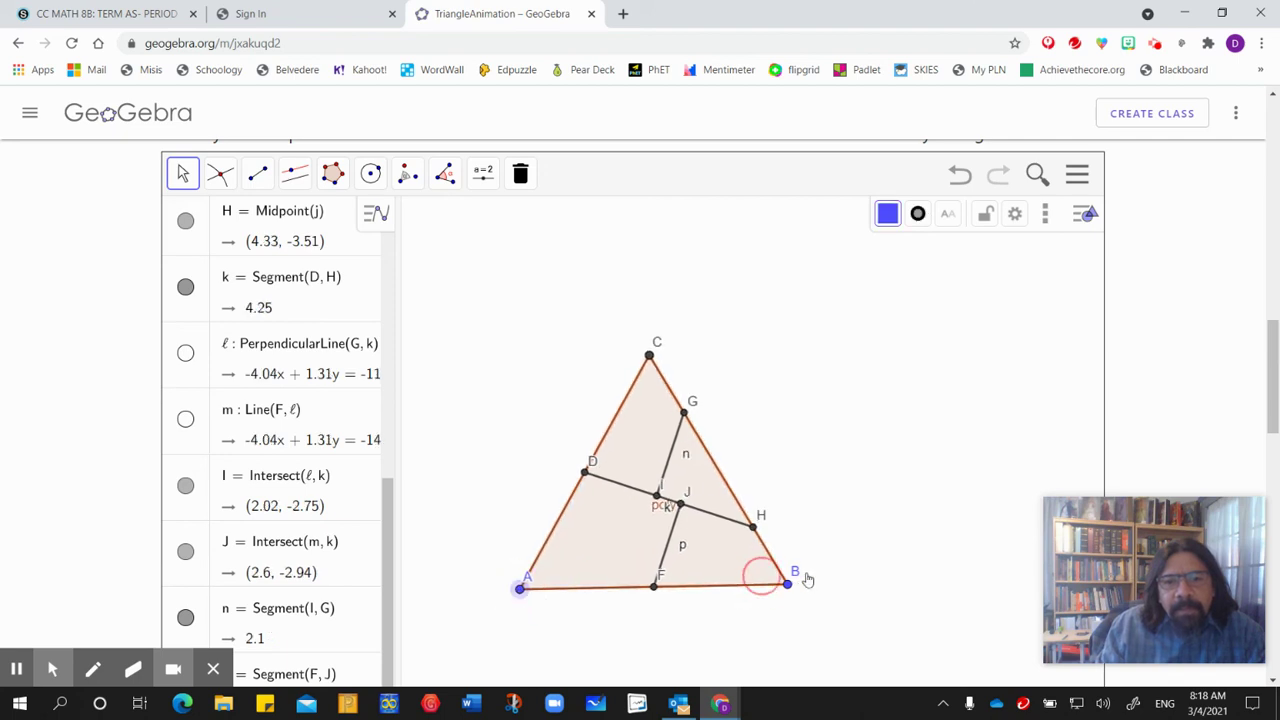
left_click_drag(787, 583, 886, 580)
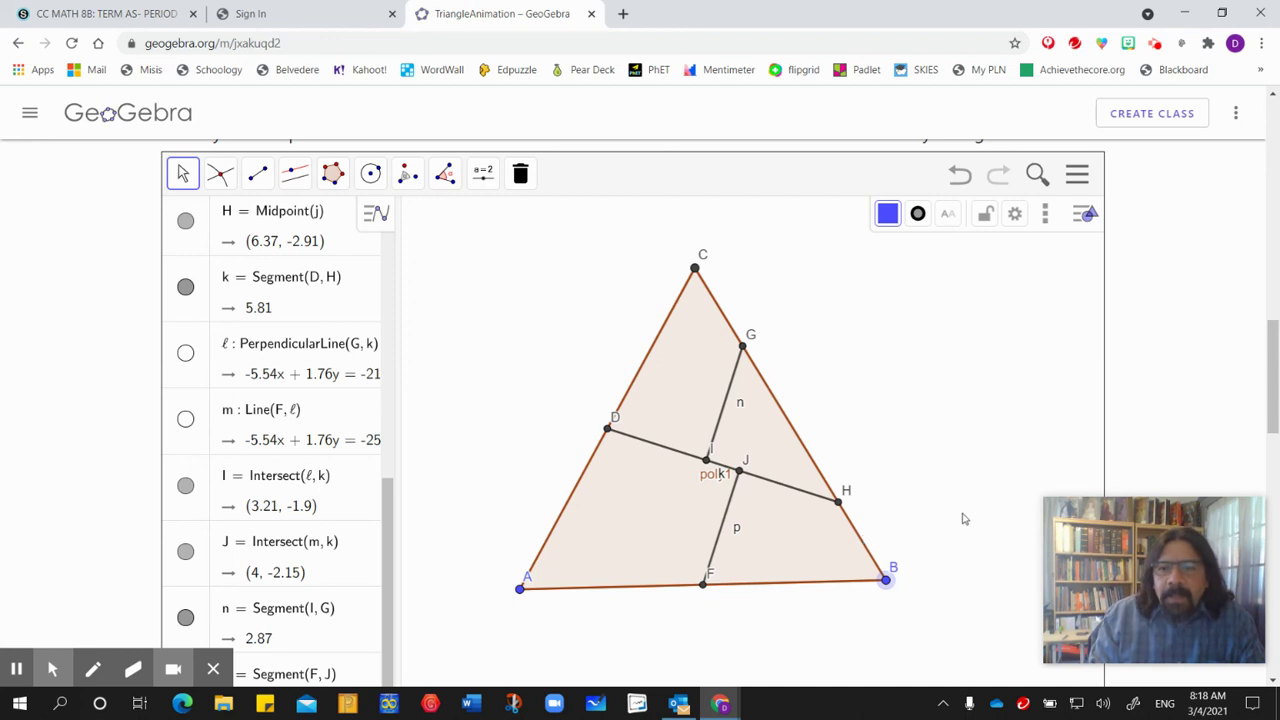
left_click(910, 508)
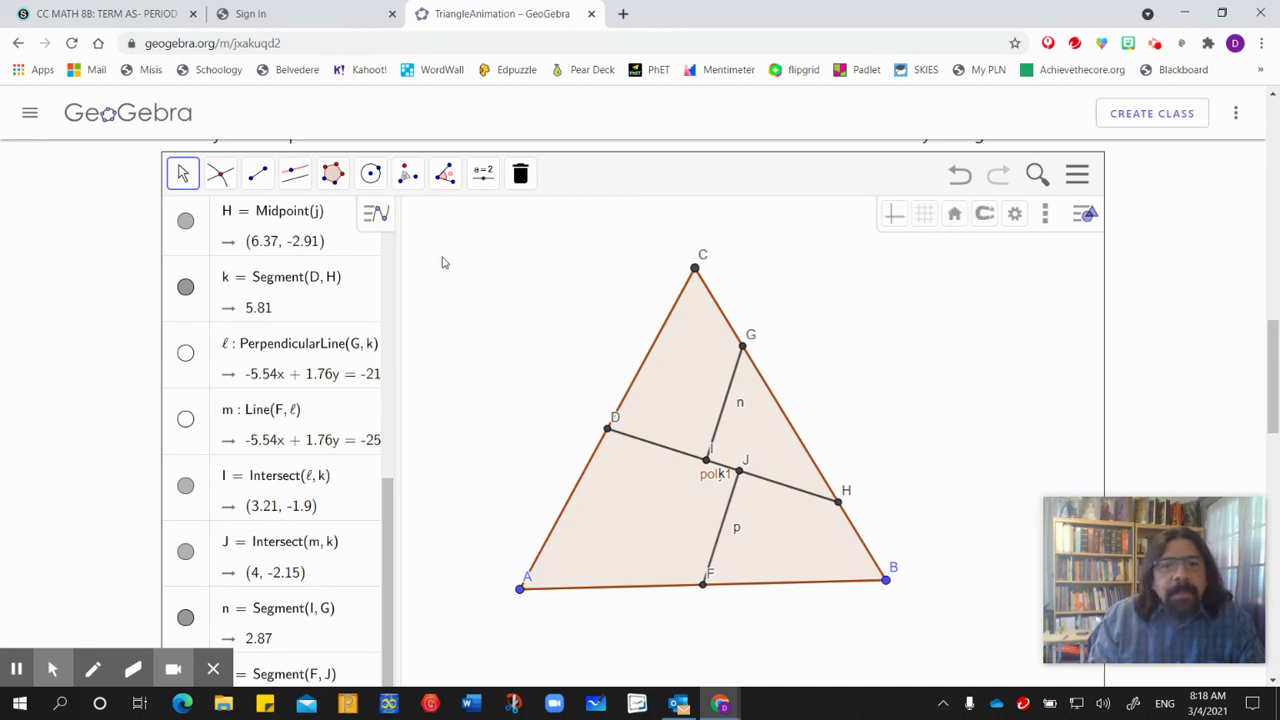